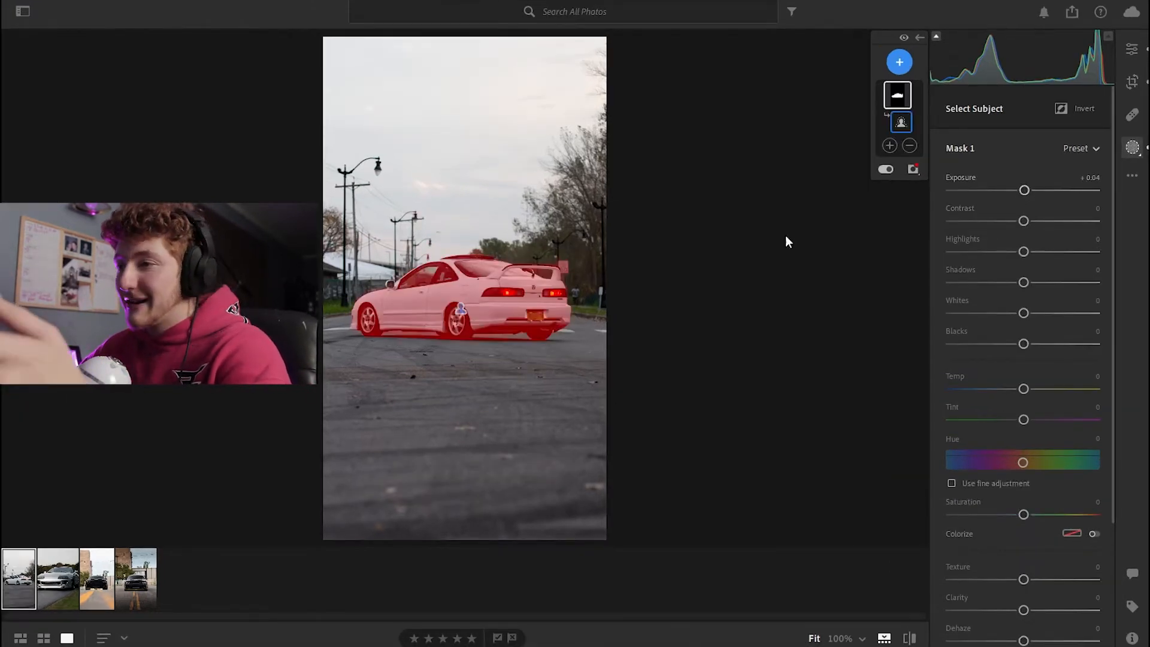
Subtract a brushed area near the speed-limit sign from the car's Select Subject mask, then leave masking
left_click(573, 272)
left_click(908, 146)
left_click(852, 191)
left_click(914, 147)
left_click(874, 210)
left_click(915, 148)
left_click(938, 236)
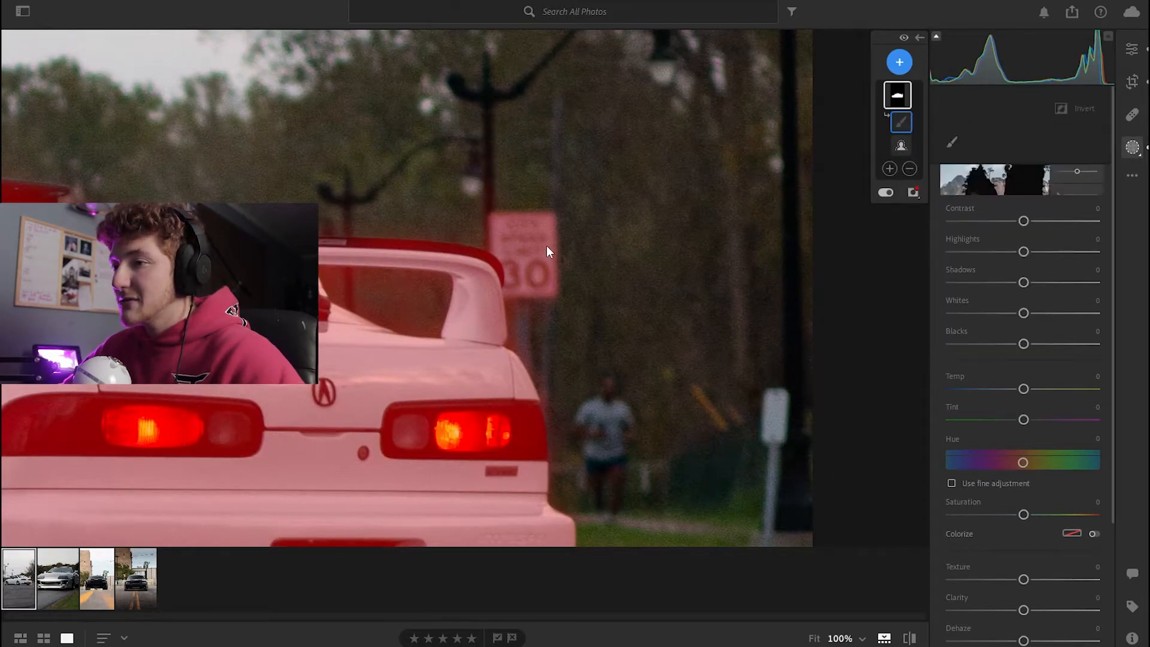
mouse_move(536, 292)
left_mouse_down()
mouse_move(536, 219)
mouse_move(522, 252)
mouse_move(539, 262)
mouse_move(504, 222)
mouse_move(523, 279)
mouse_move(541, 223)
mouse_move(550, 235)
mouse_move(553, 285)
mouse_move(516, 258)
mouse_move(499, 213)
mouse_move(547, 306)
mouse_move(545, 216)
mouse_move(516, 226)
mouse_move(511, 294)
left_mouse_up()
left_click(1129, 152)
left_click(1131, 58)
left_click(1130, 60)
left_click(535, 306)
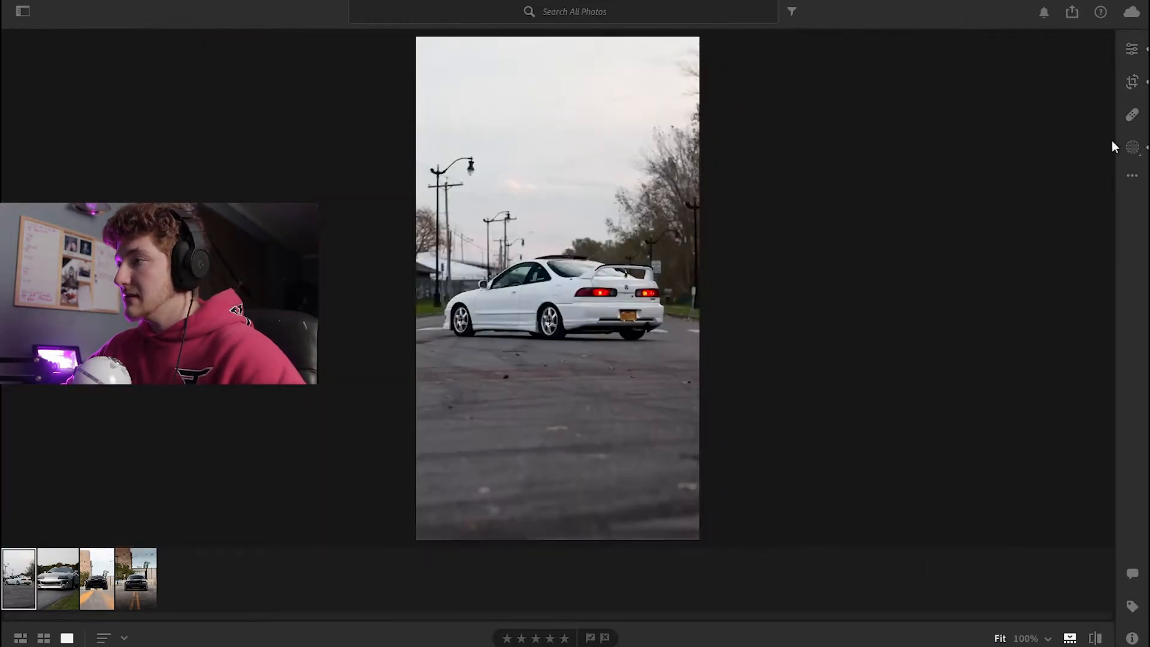
Reopen Mask 1 on the car and set its exposure to +0.20 and clarity to +16
left_click(1128, 151)
left_click(897, 95)
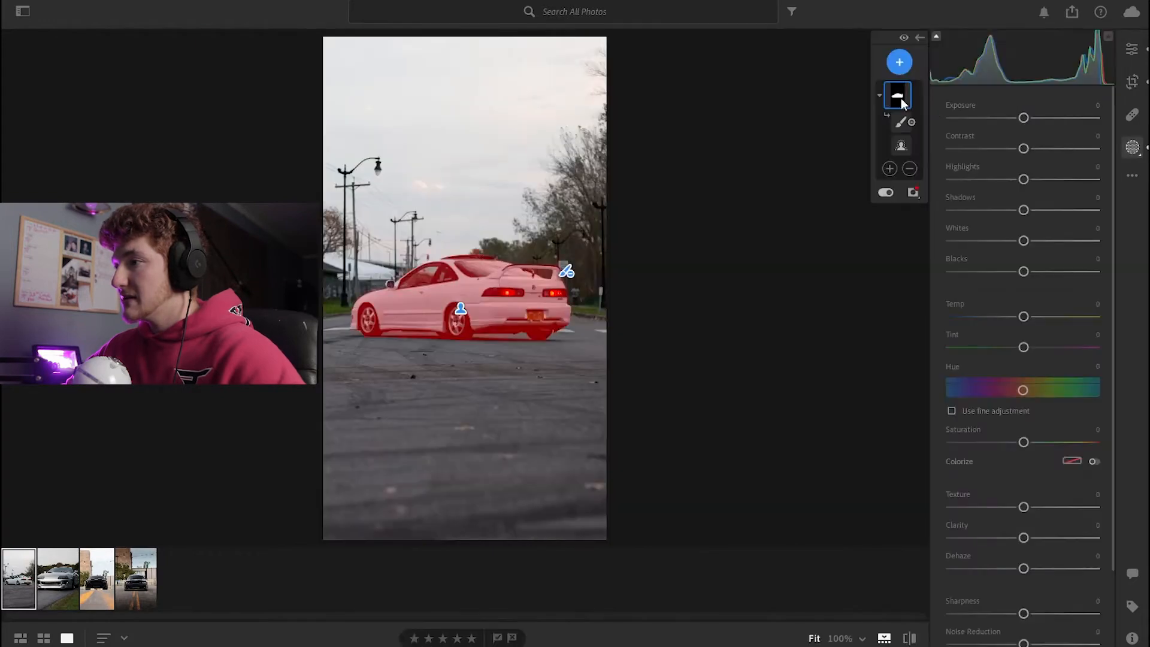
mouse_move(1024, 149)
left_mouse_down()
mouse_move(1014, 149)
mouse_move(1026, 149)
left_mouse_up()
left_click_drag(1023, 568, 1038, 569)
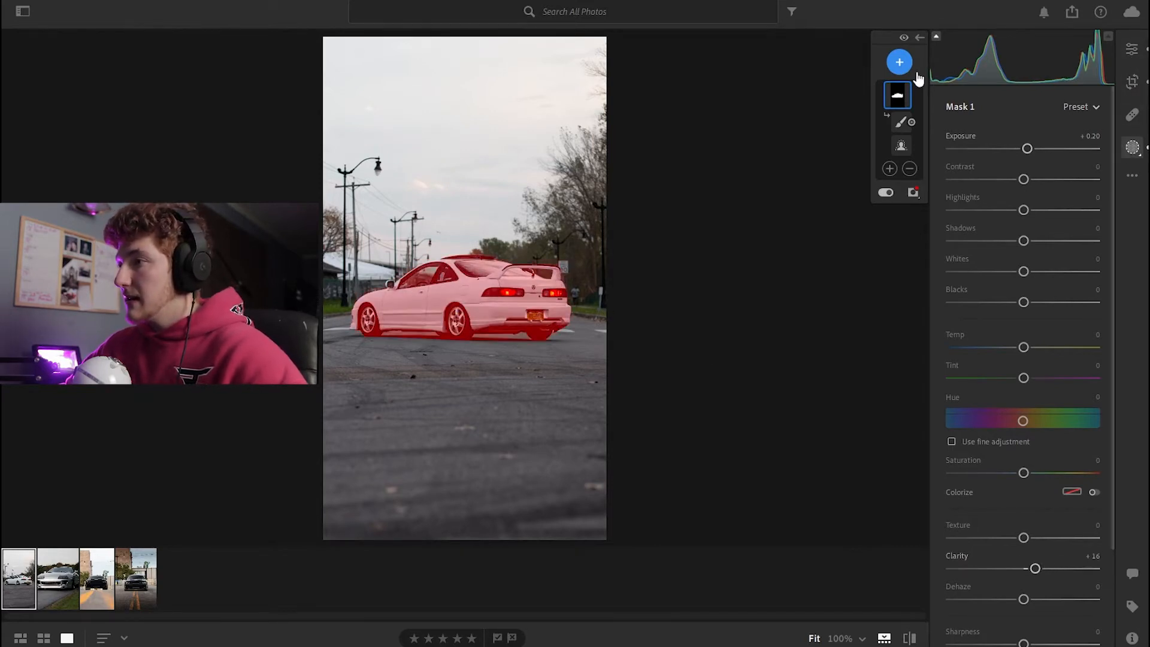
Add a linear gradient mask from the bottom edge up to the car, with exposure -0.76 and clarity +54
left_click(1131, 48)
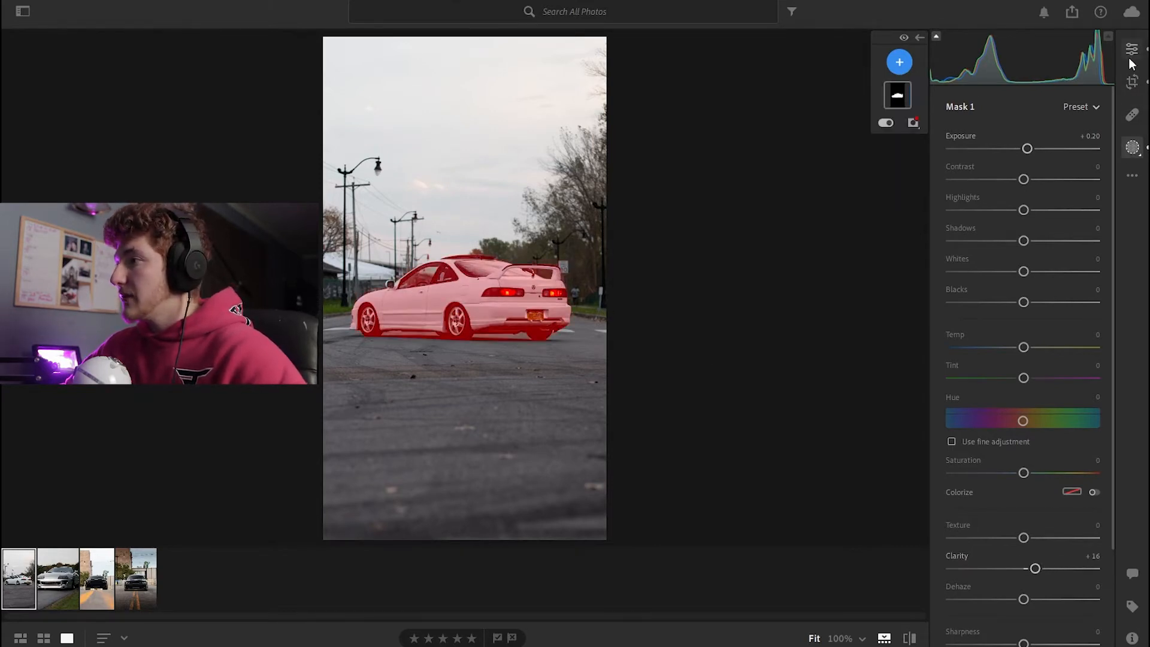
left_click(1133, 155)
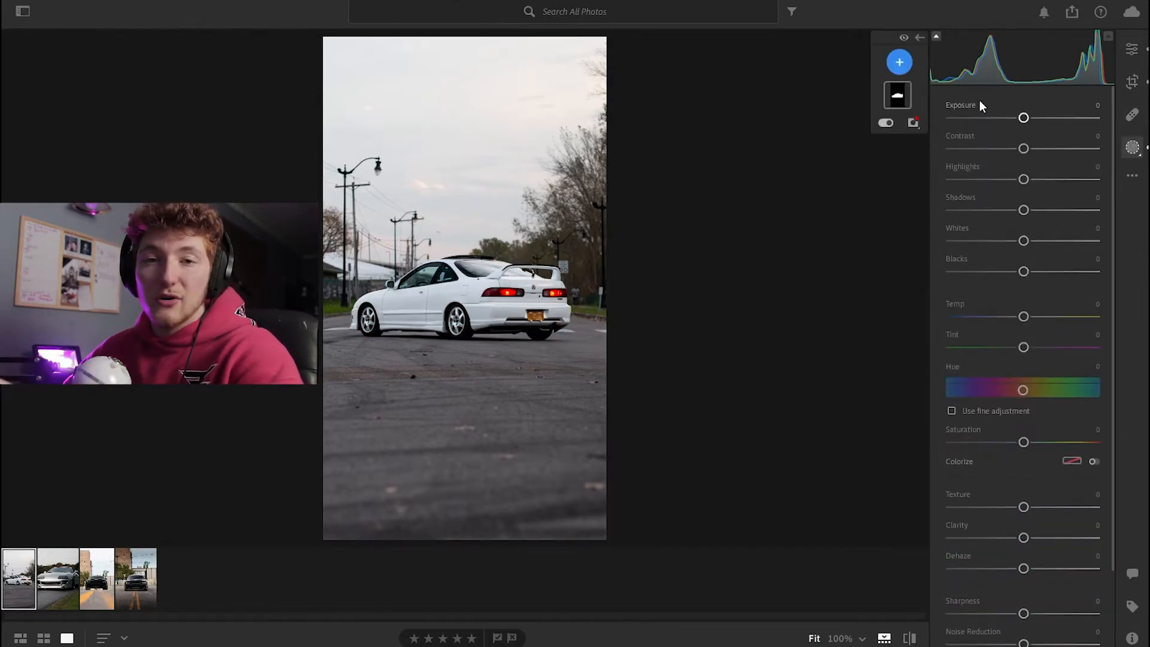
left_click(900, 63)
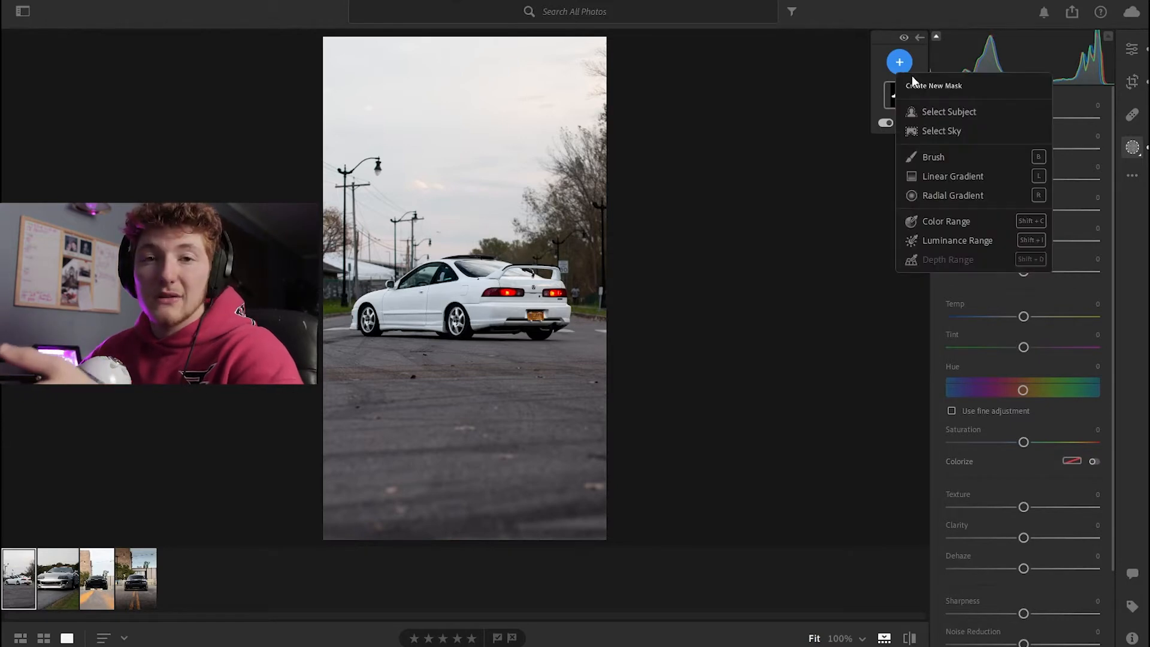
left_click(950, 174)
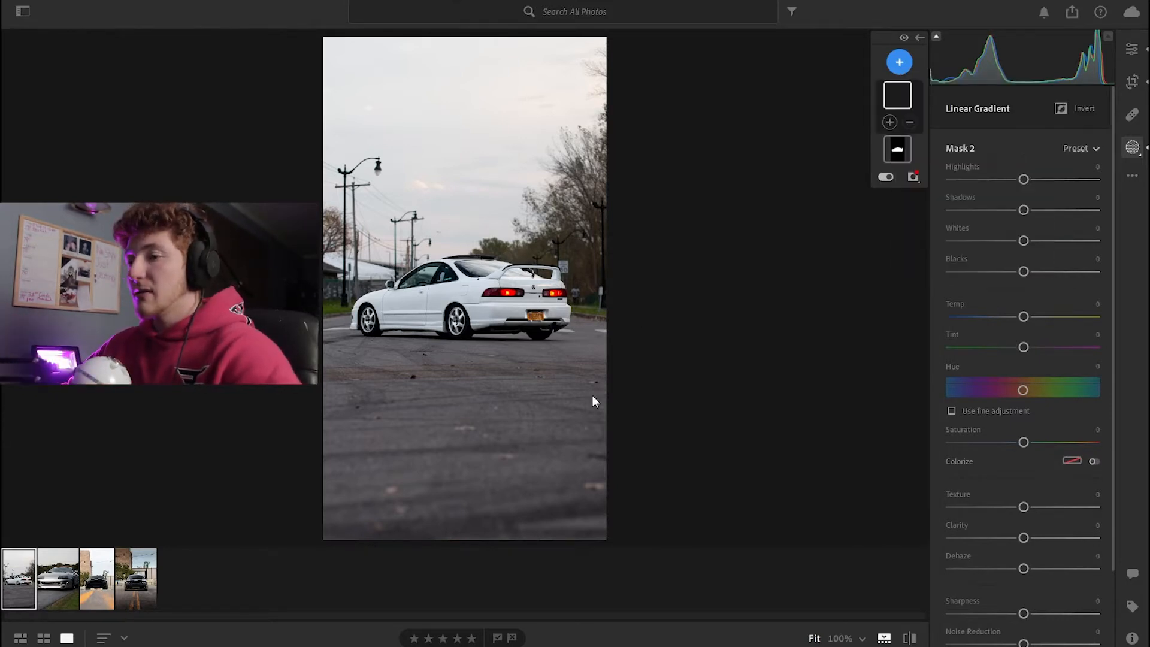
left_click_drag(473, 527, 452, 256)
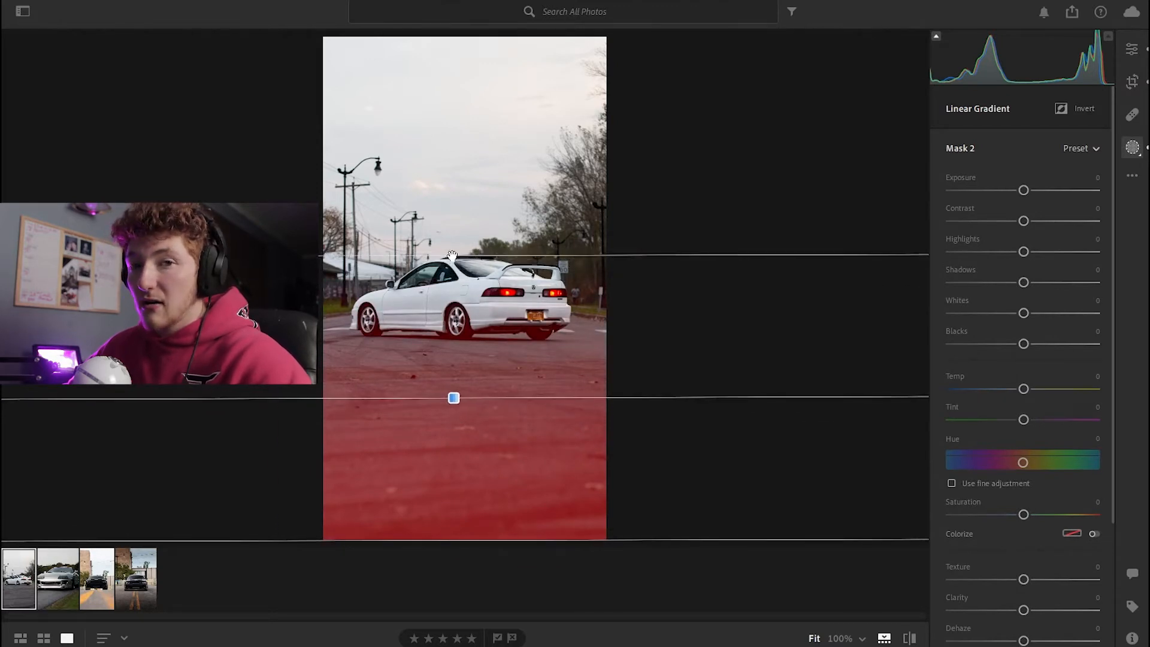
left_click_drag(1023, 190, 1008, 190)
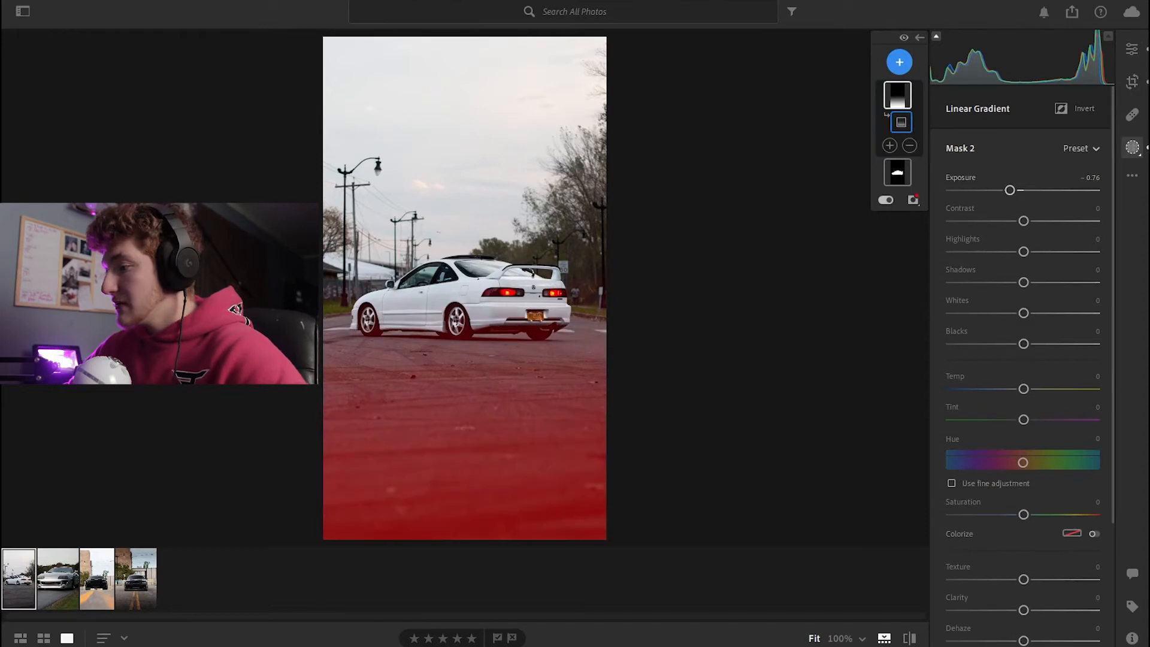
left_click_drag(1024, 610, 1049, 610)
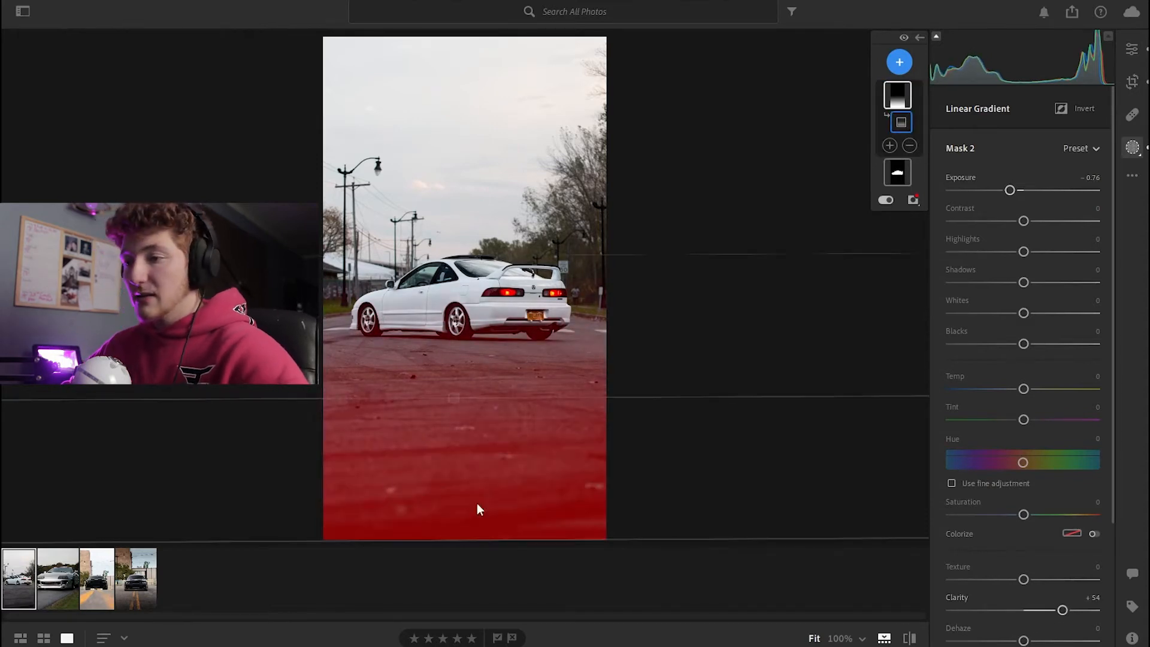
Compare the edited photo with the original in the before/after view
left_click(909, 638)
left_click(910, 639)
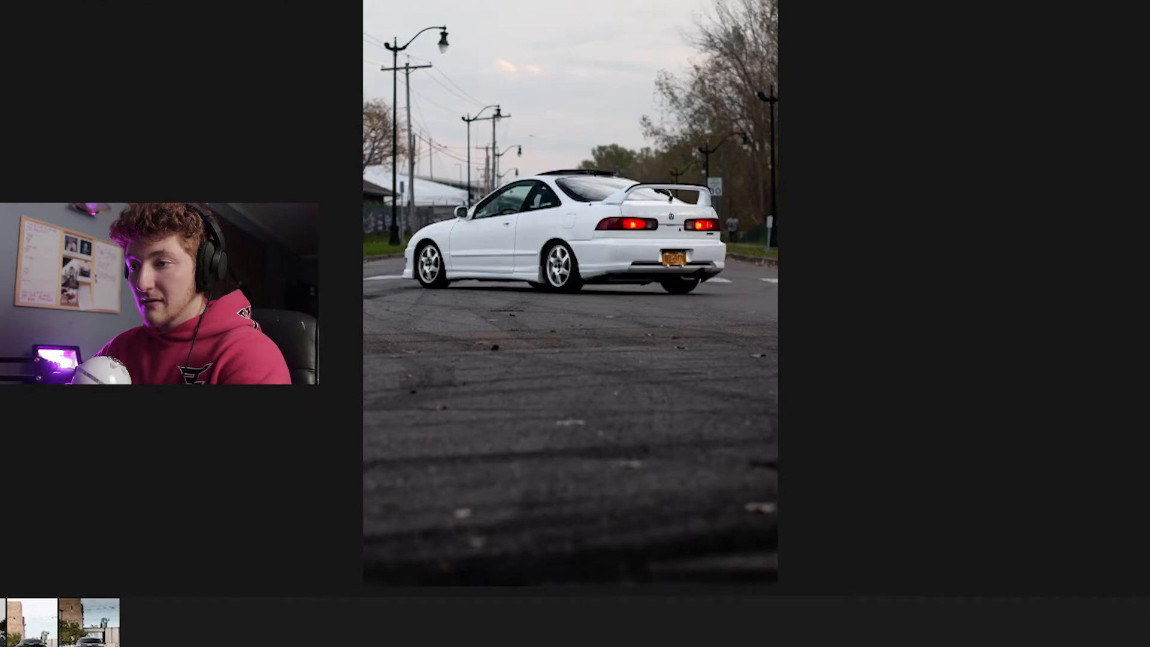
key("backslash")
key("backslash")
key("backslash")
key("backslash")
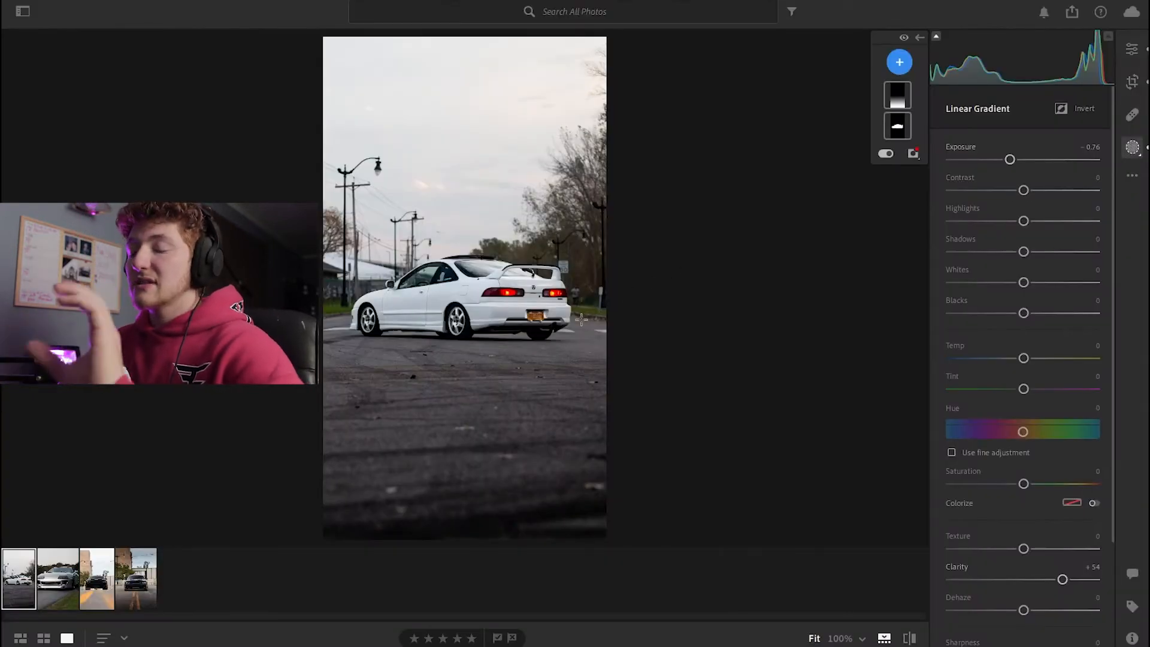
Subtract the car's lower body from the gradient mask with a brush stroke along its underside
left_click(898, 98)
left_click(909, 146)
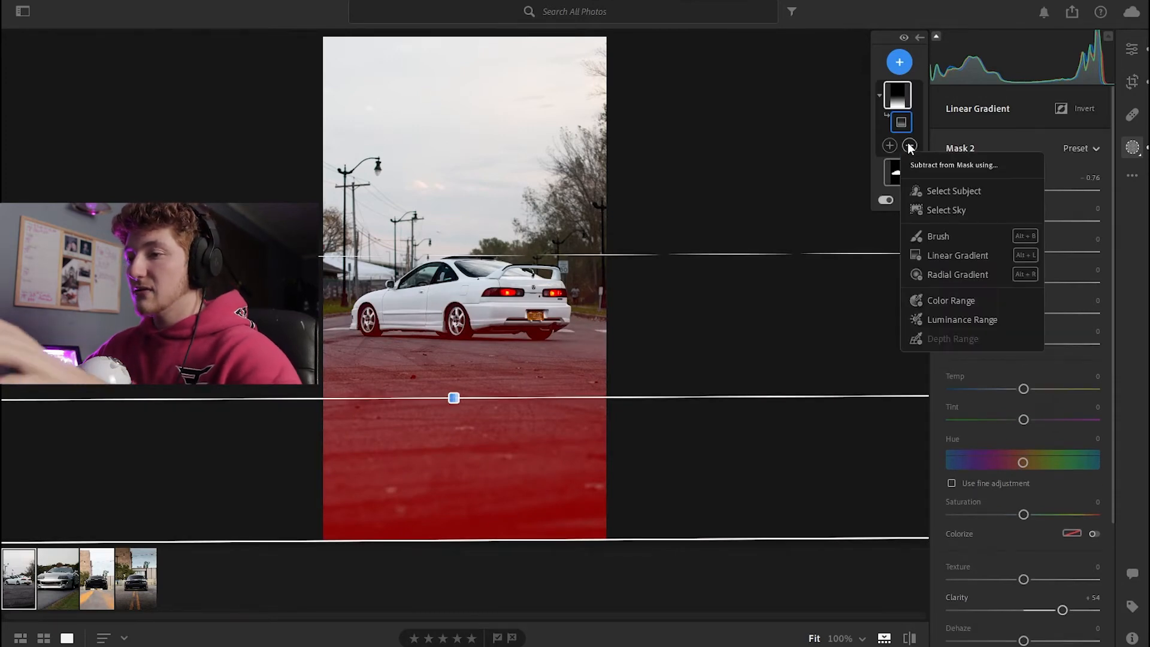
left_click(952, 236)
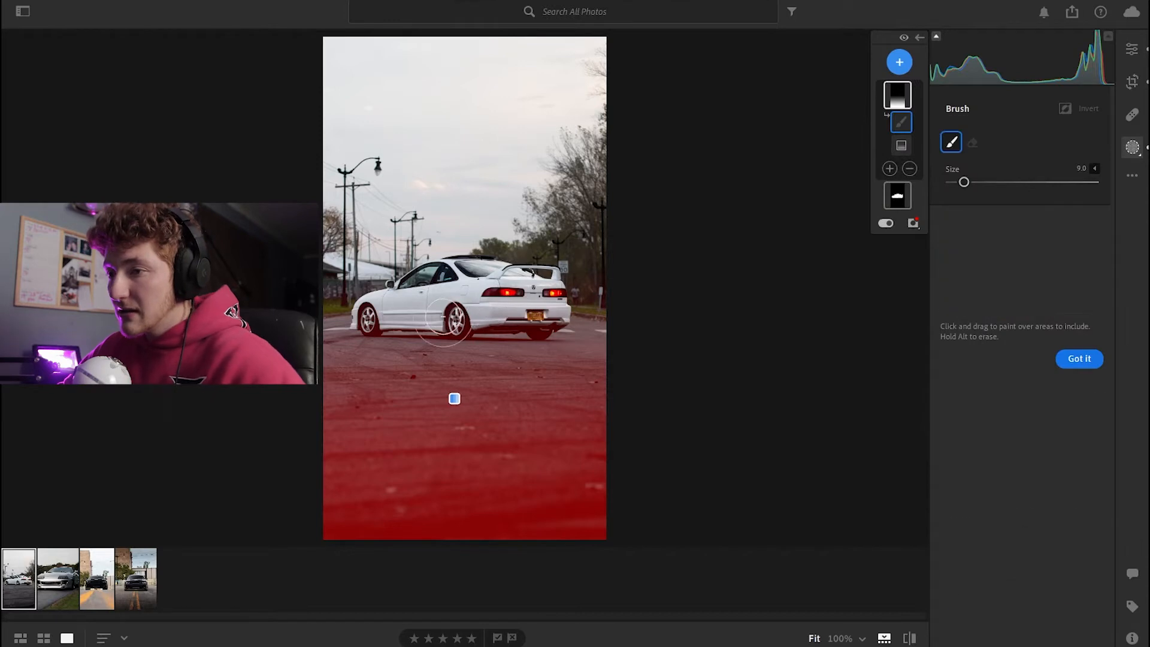
mouse_move(344, 325)
left_mouse_down()
mouse_move(561, 331)
mouse_move(547, 330)
left_mouse_up()
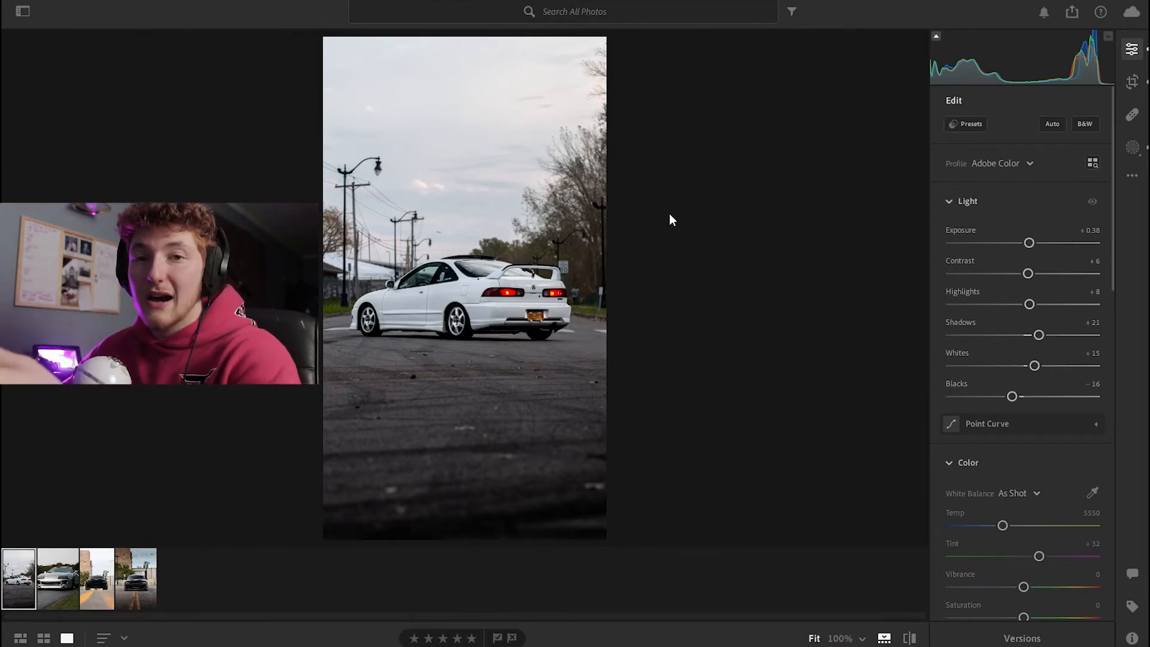
Open the next photo (silver Supra) and set exposure to +0.76, contrast to +10 and blacks to -15
key("Right")
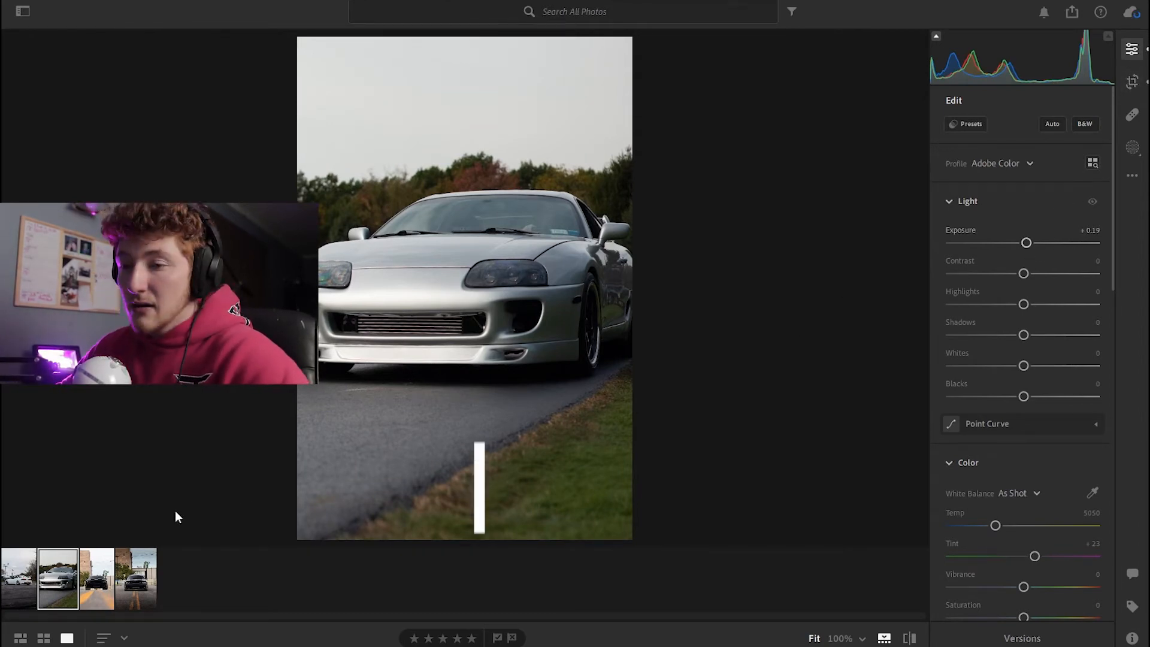
left_click_drag(1025, 242, 1035, 247)
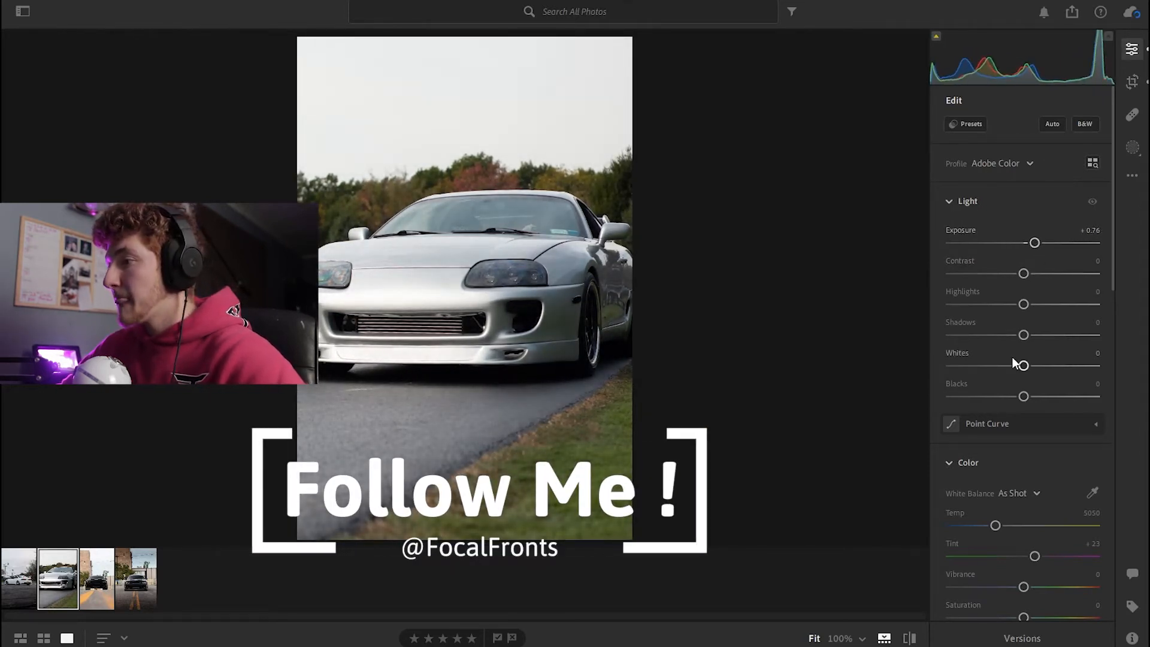
mouse_move(1023, 335)
left_mouse_down()
mouse_move(1065, 335)
mouse_move(1039, 335)
left_mouse_up()
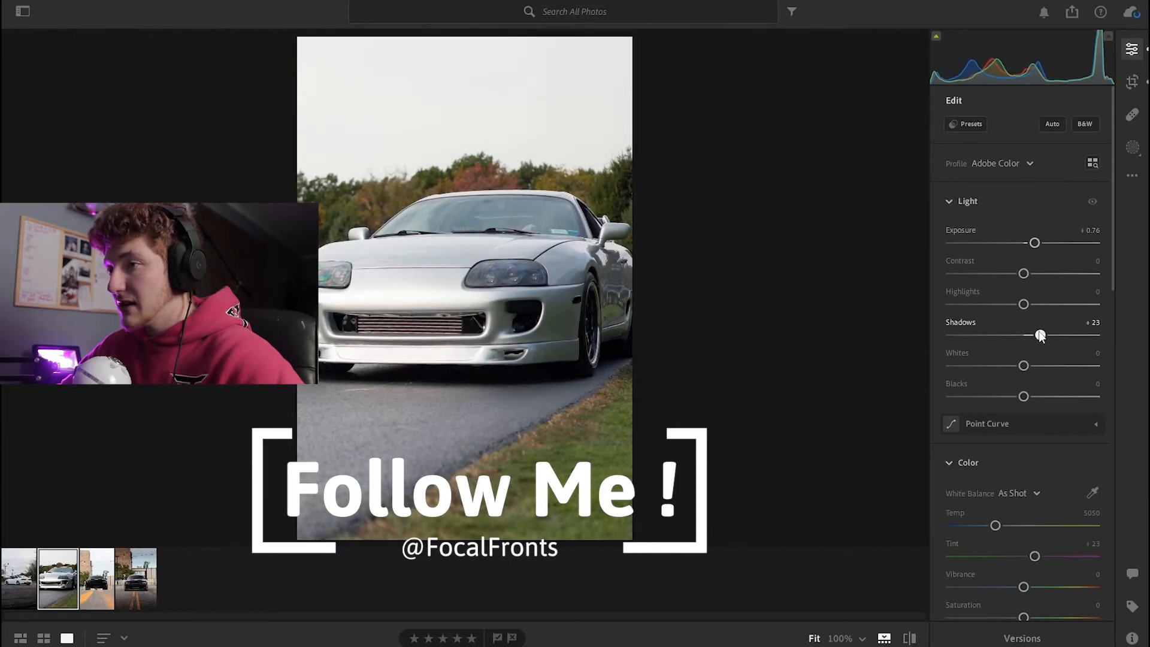
double_click(1039, 335)
left_click_drag(1024, 273, 1031, 274)
left_click_drag(1023, 400, 1016, 398)
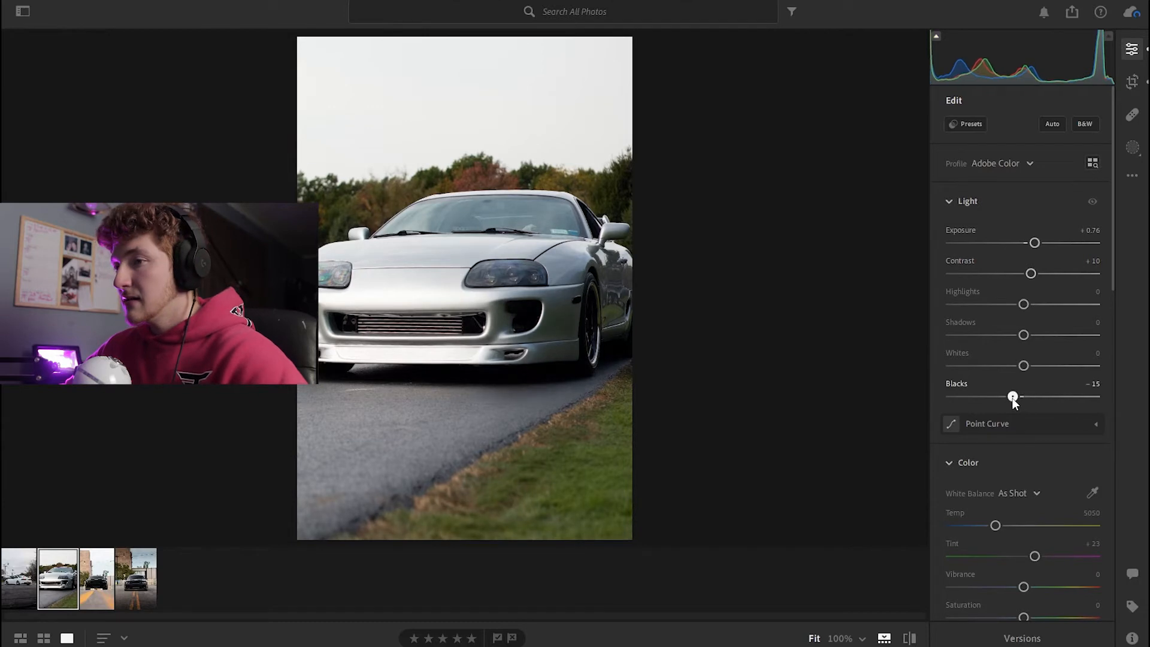
Create a Select Subject mask on the Supra and raise its shadows to +48
scroll(974, 353, "down", 7)
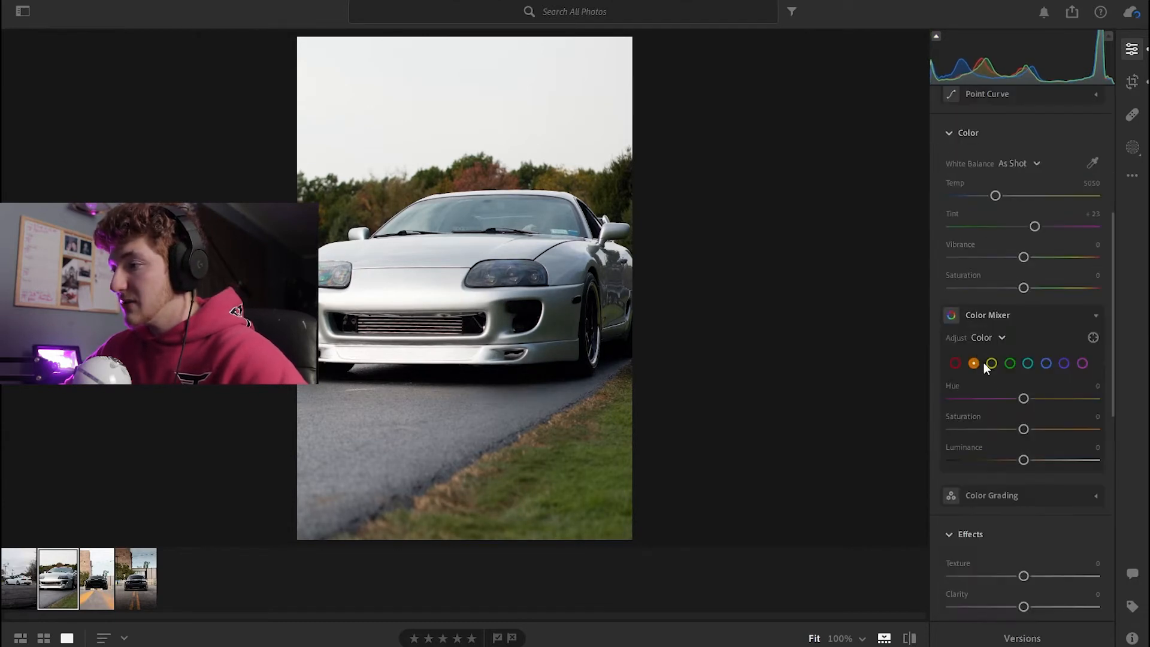
left_click(1131, 147)
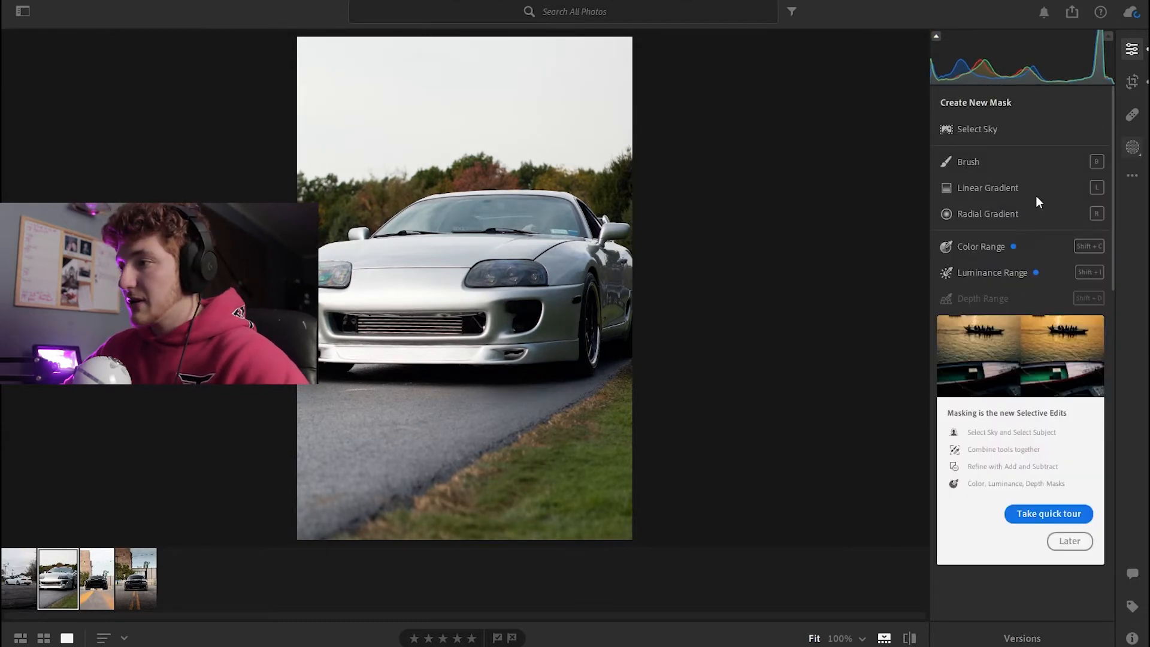
left_click(995, 131)
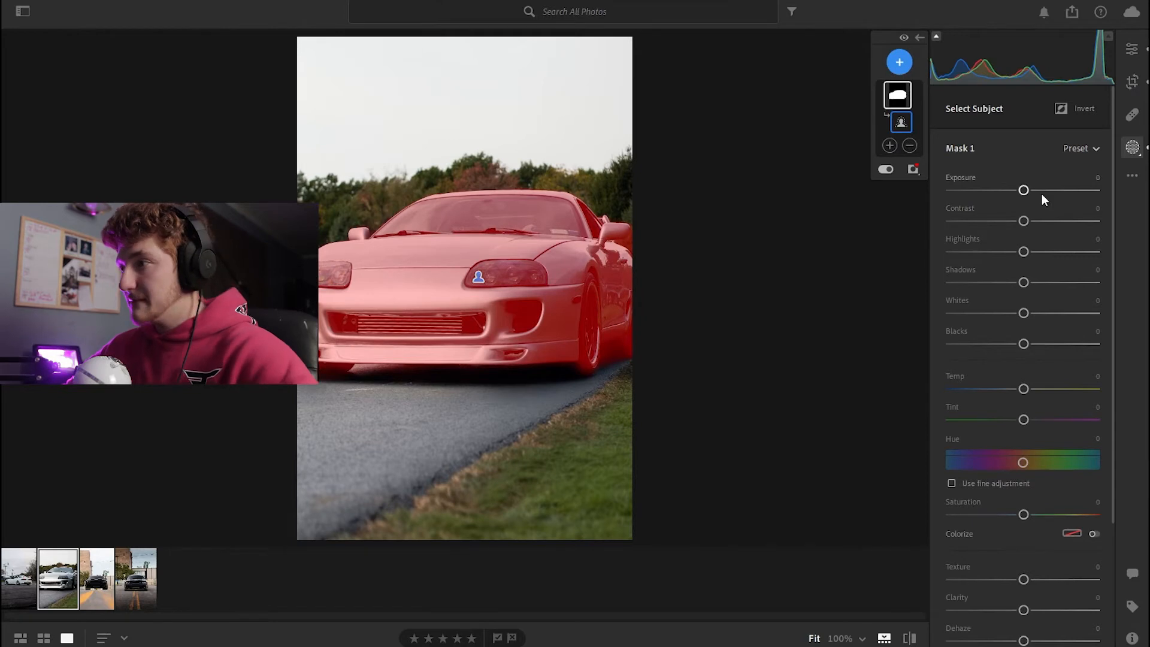
mouse_move(1024, 190)
left_mouse_down()
mouse_move(1014, 190)
mouse_move(1029, 190)
left_mouse_up()
left_click_drag(1023, 282, 1058, 282)
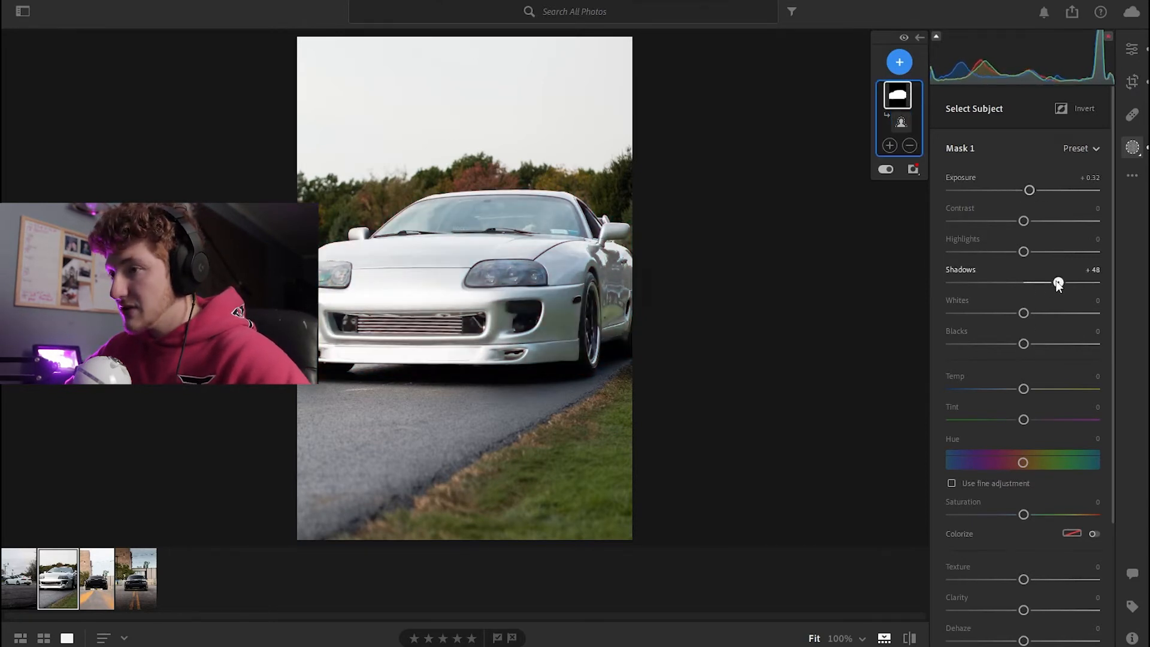
double_click(1029, 190)
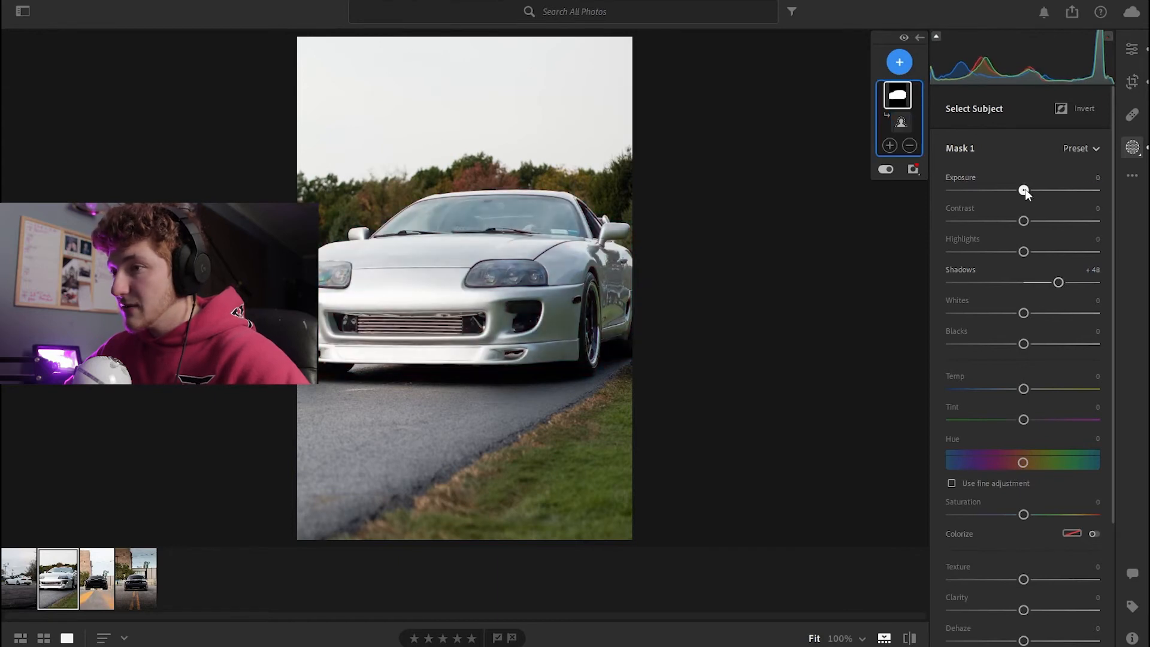
Add a linear gradient from the bottom up to the car with exposure -1.08, clarity +100 and contrast +23
left_click(898, 61)
left_click(950, 177)
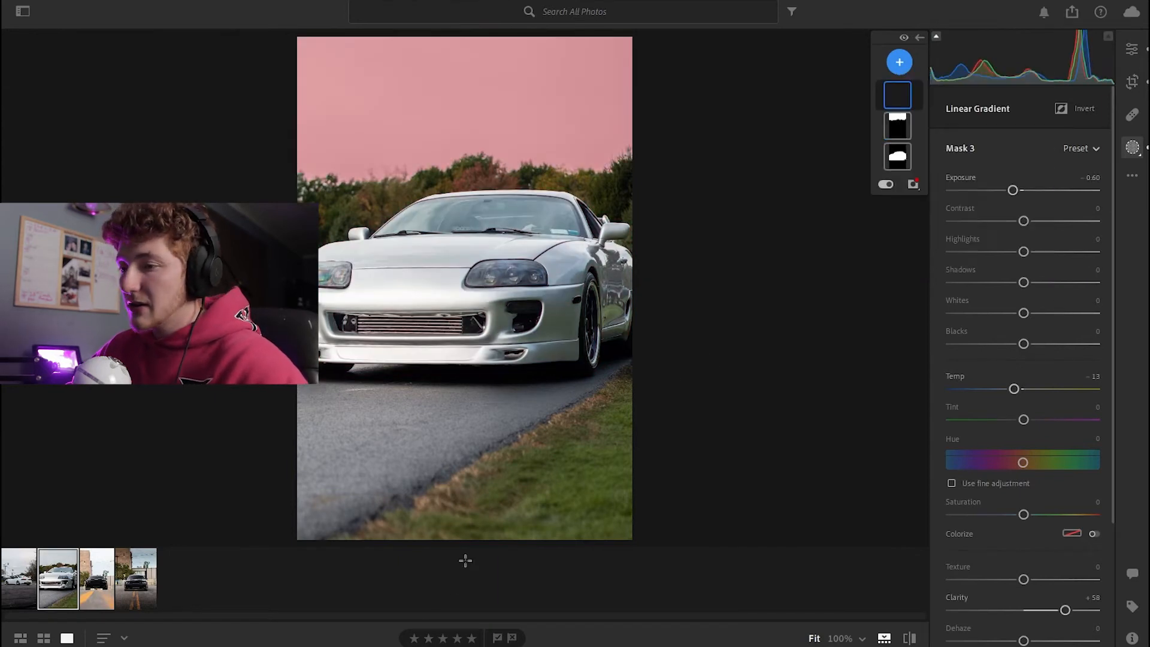
left_click_drag(452, 531, 453, 342)
left_click_drag(1023, 190, 1004, 191)
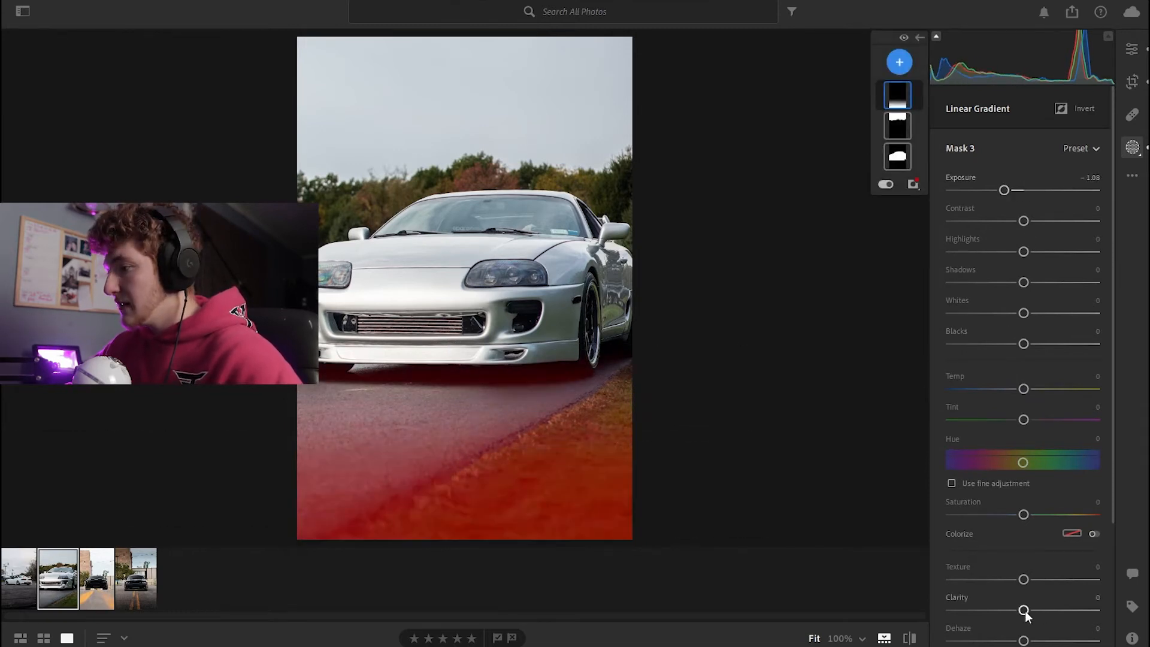
left_click_drag(1023, 610, 1104, 608)
left_click_drag(1027, 223, 1039, 221)
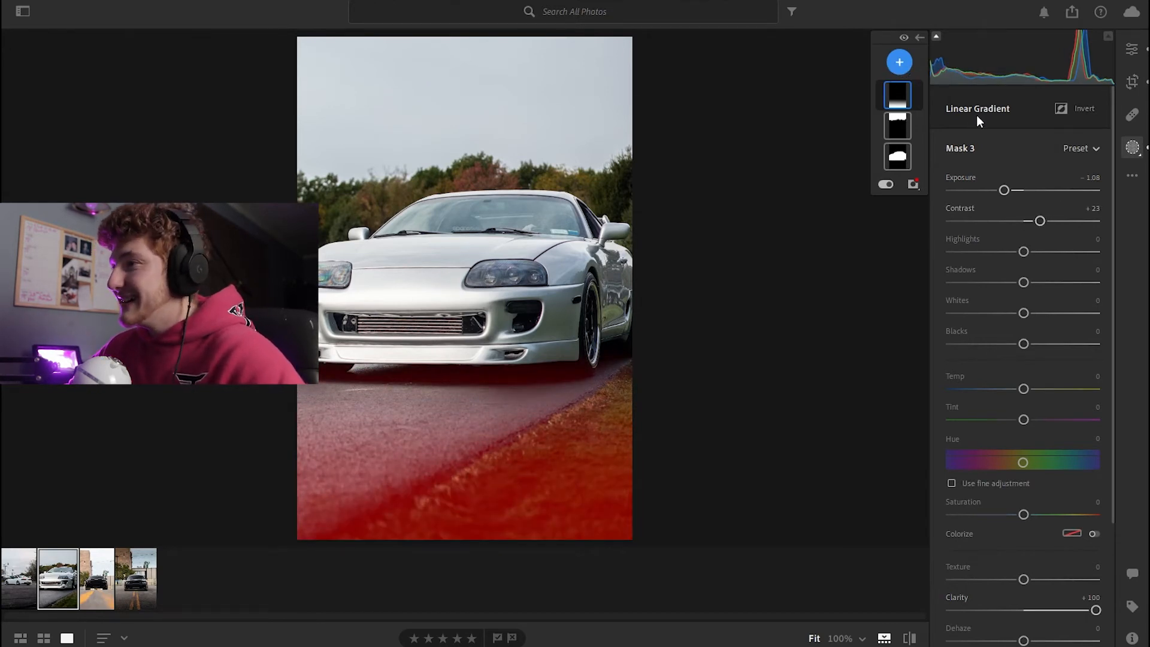
Brush away the area around the car's front wheel from the gradient mask, then leave masking
right_click(898, 99)
left_click(891, 94)
left_click(909, 145)
left_click(839, 216)
left_click(910, 146)
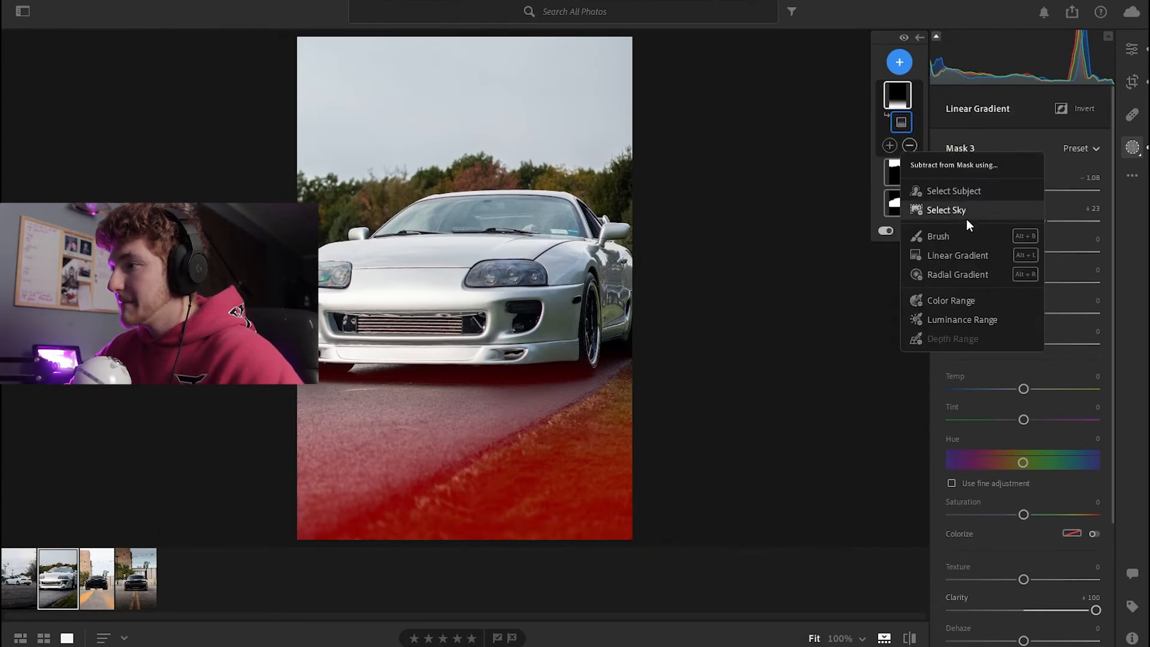
left_click(951, 236)
mouse_move(520, 351)
left_mouse_down()
mouse_move(317, 357)
mouse_move(573, 353)
mouse_move(511, 329)
left_mouse_up()
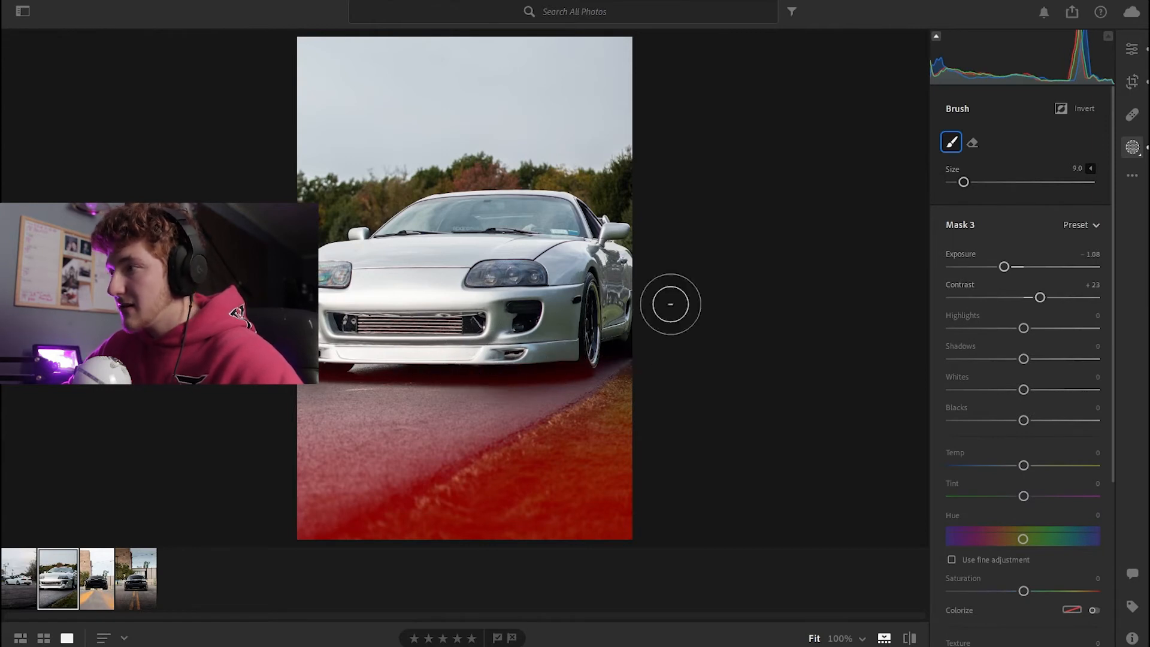
left_click(1137, 49)
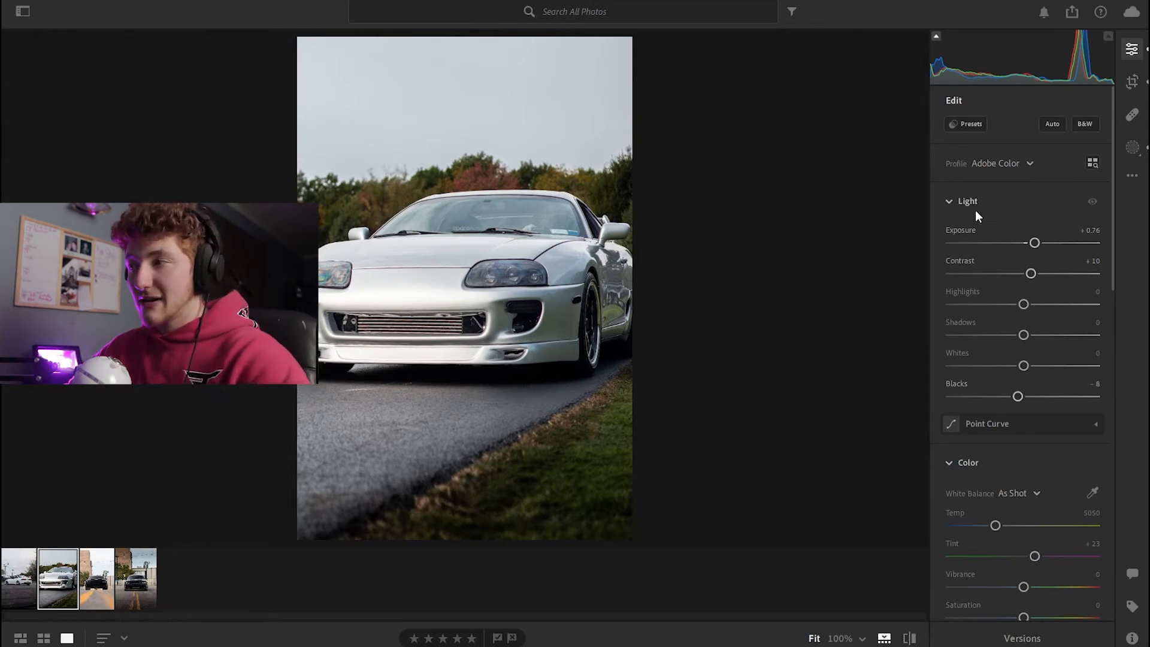
Open the third photo of the black car and set its exposure to -0.24
left_click(1136, 51)
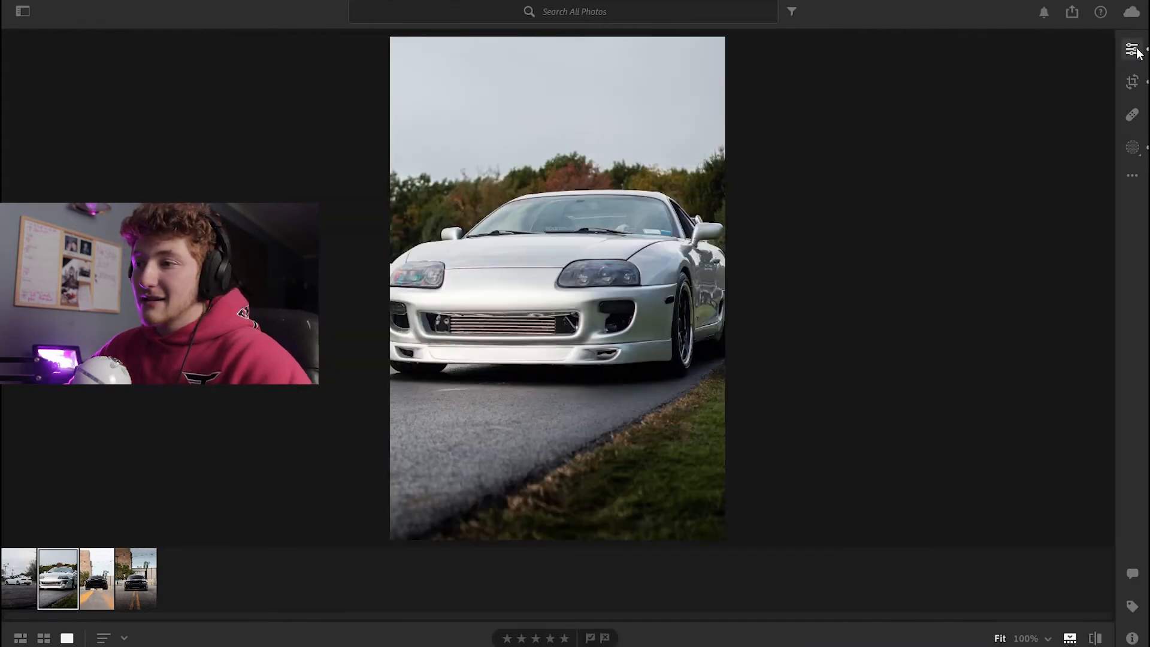
left_click(1131, 49)
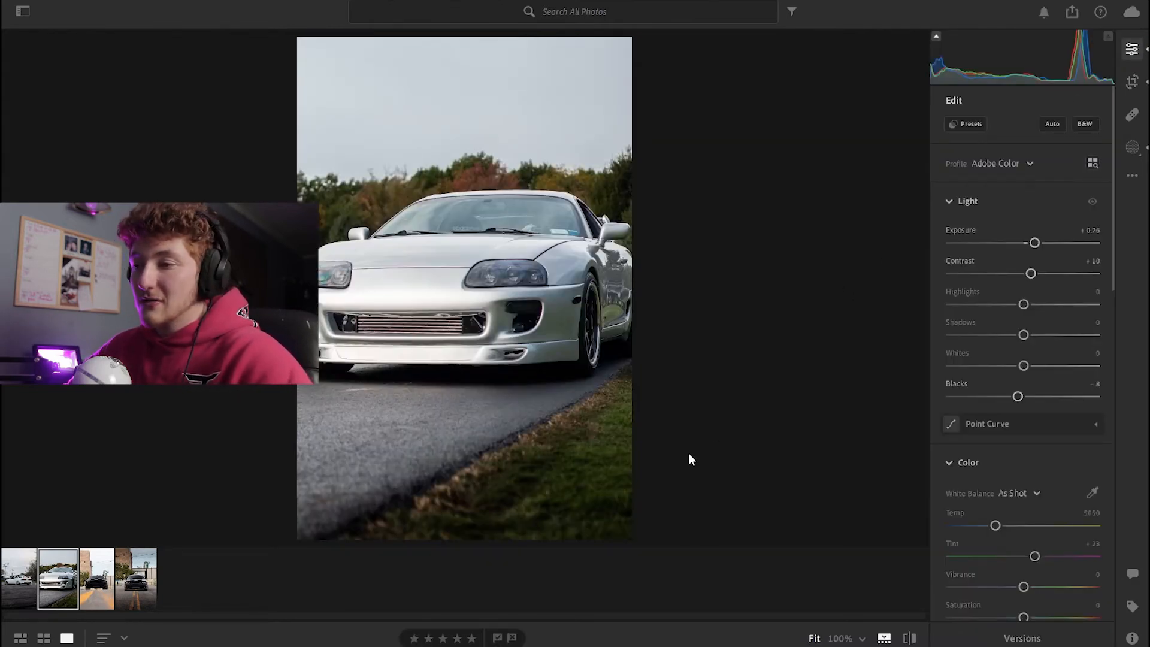
left_click(99, 581)
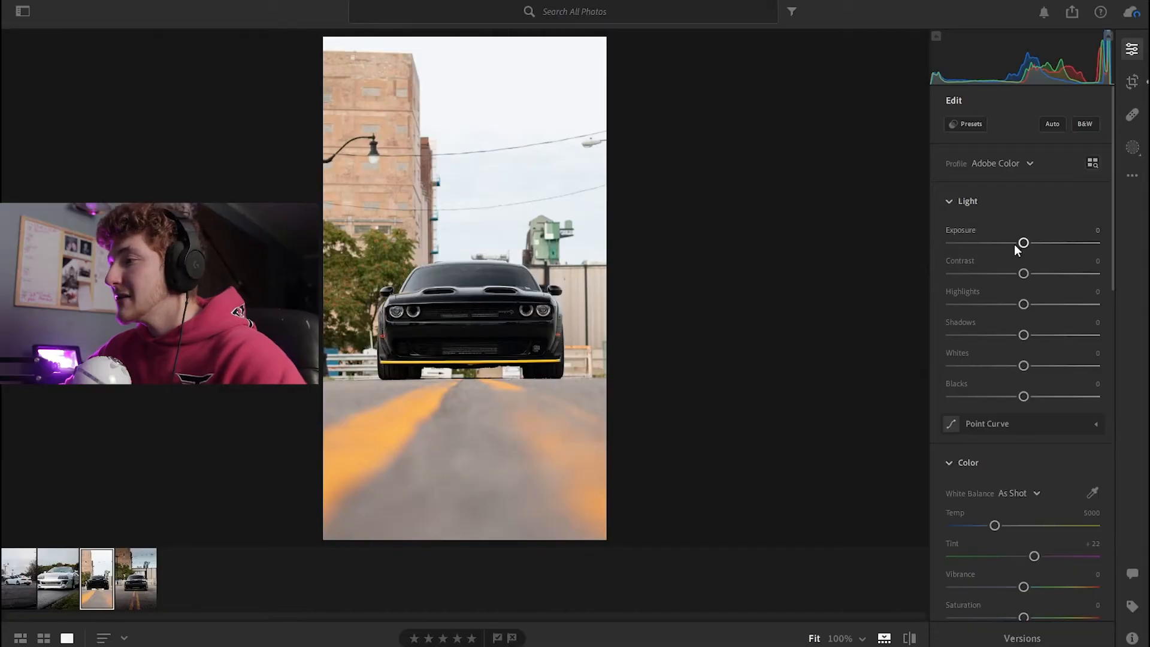
left_click_drag(1023, 243, 1024, 274)
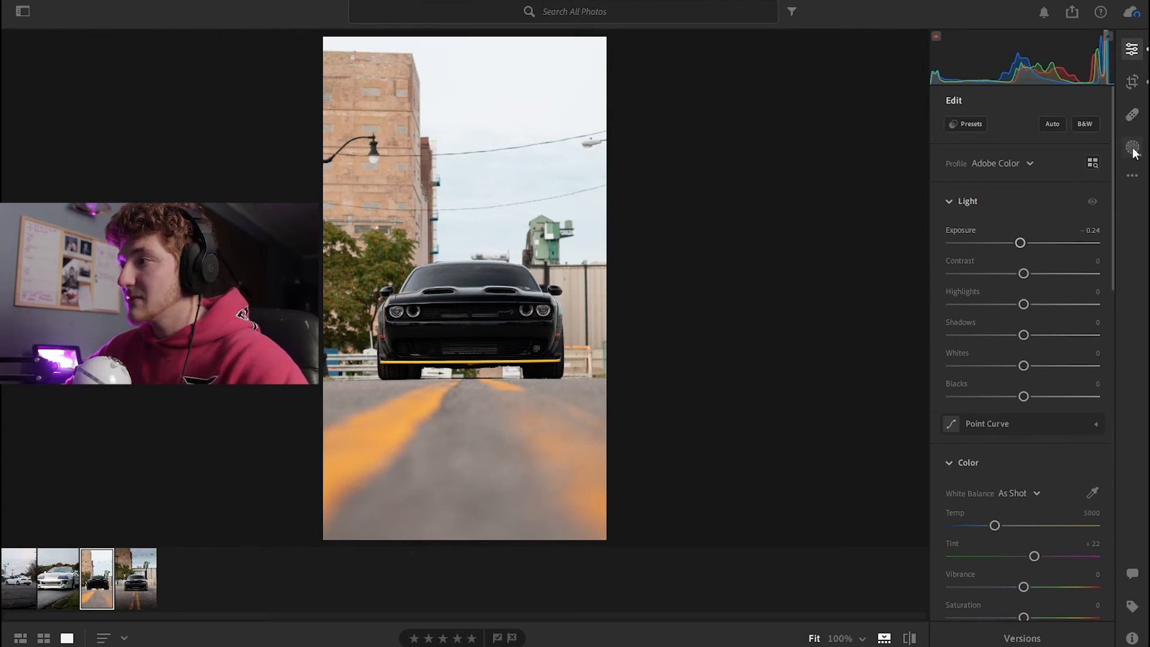
Create a Select Subject mask on the black car and set its shadows to +42, clarity to +11 and exposure to -0.16
key("m")
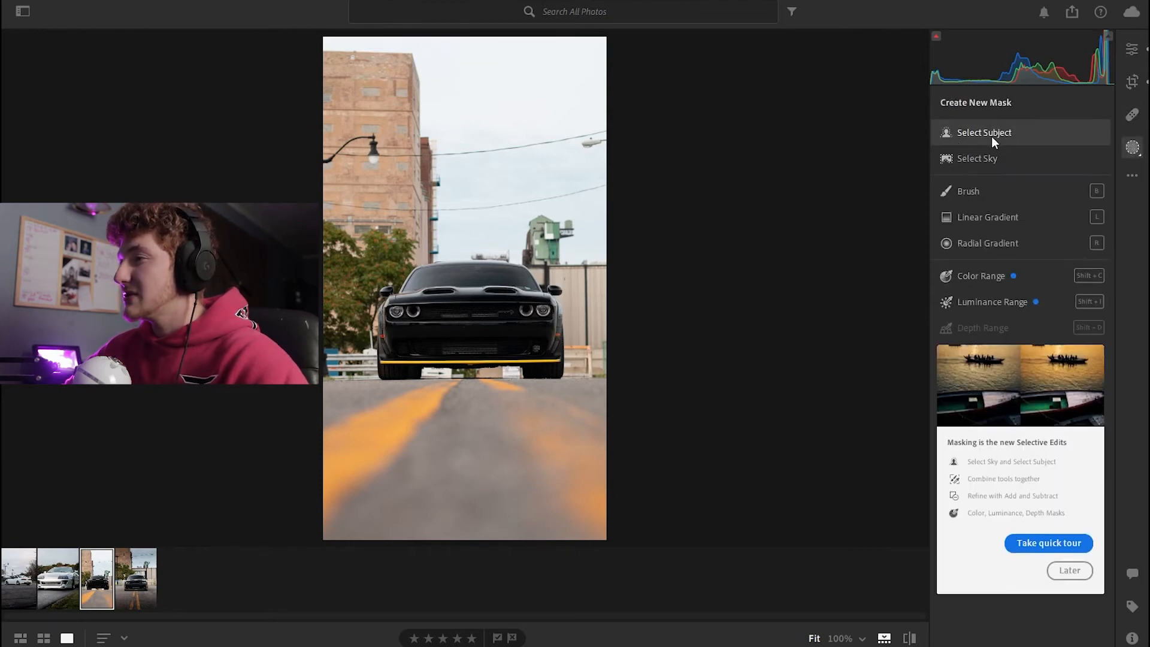
left_click(990, 134)
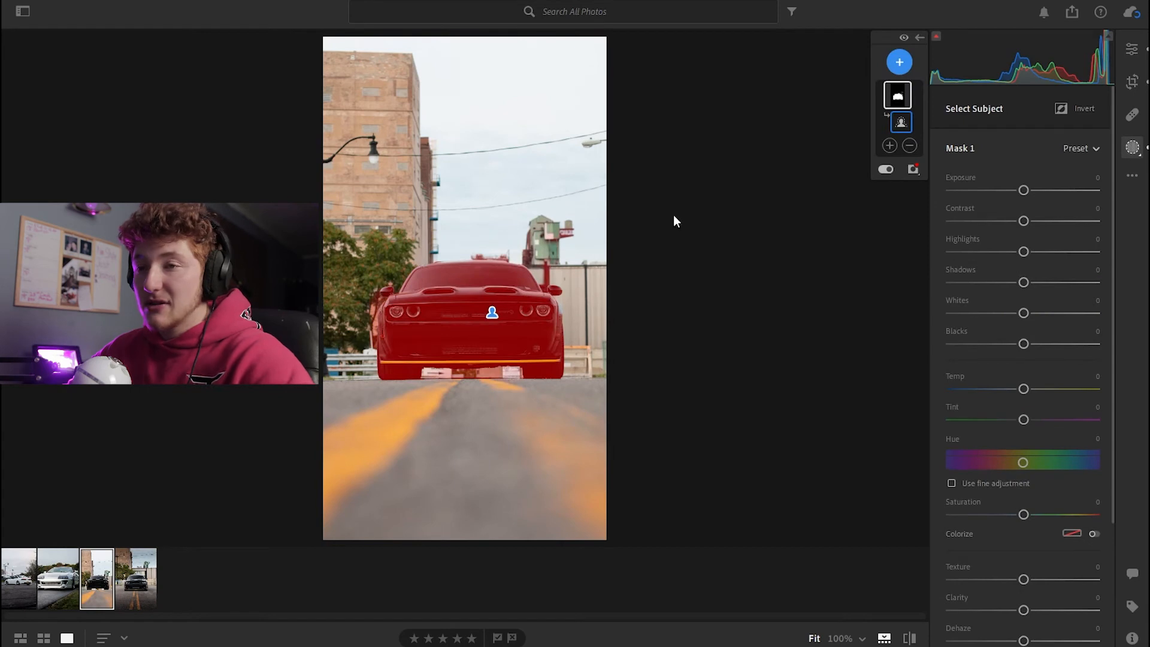
left_click(888, 146)
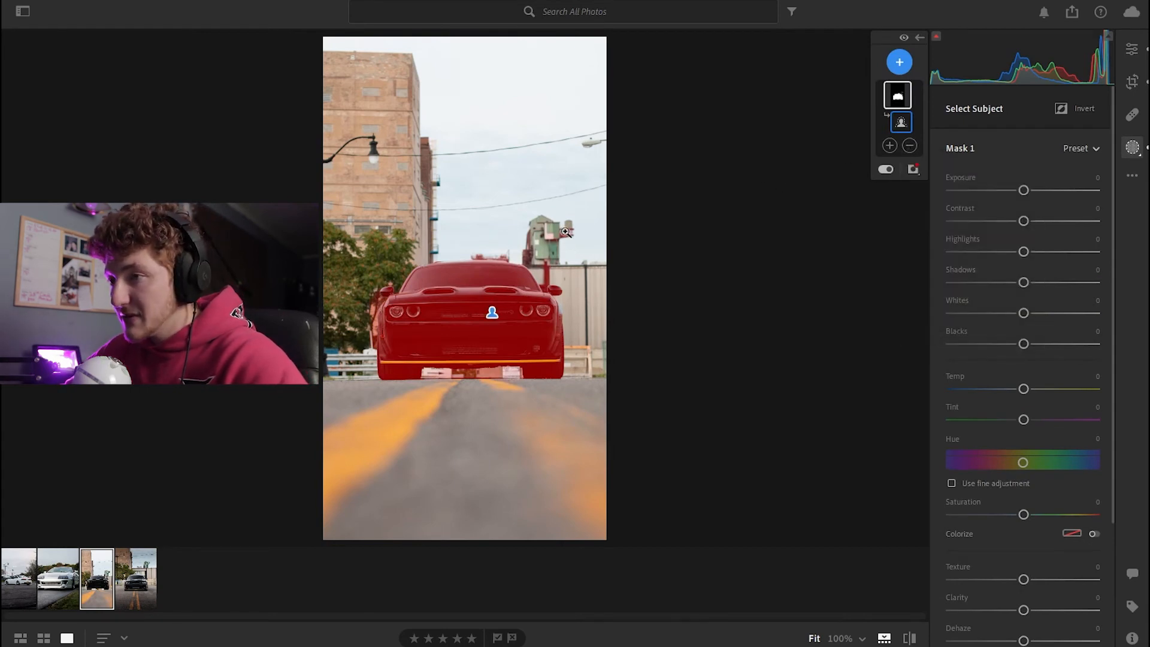
left_click_drag(1023, 358, 1054, 360)
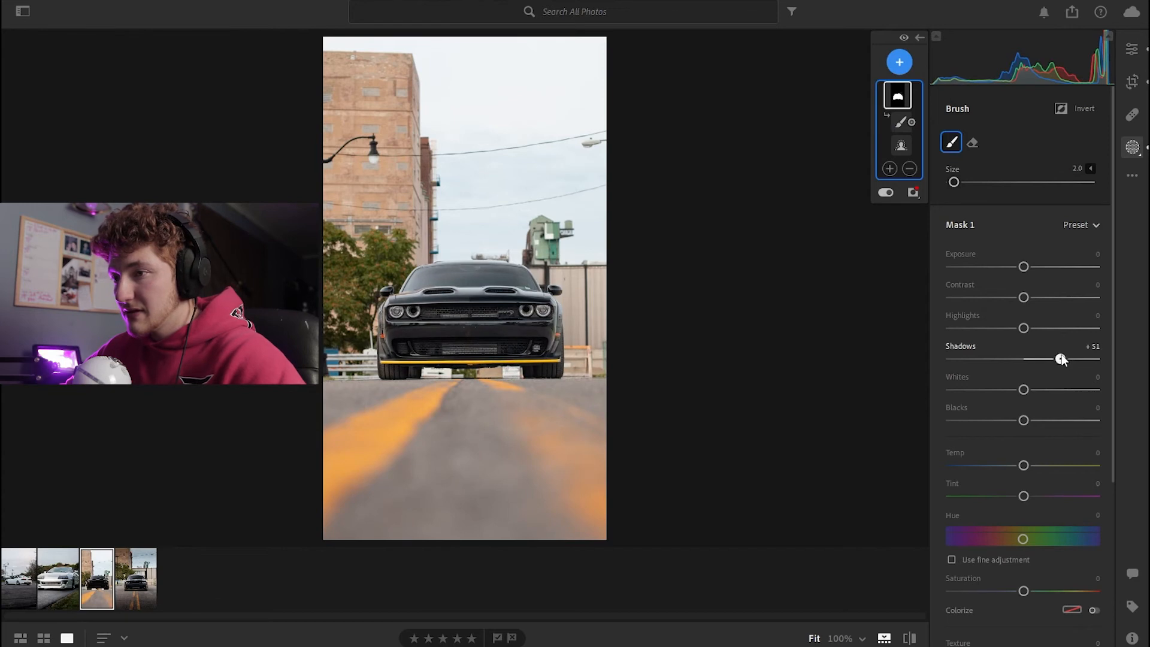
scroll(1017, 569, "down", 2)
left_click_drag(1023, 572, 1033, 572)
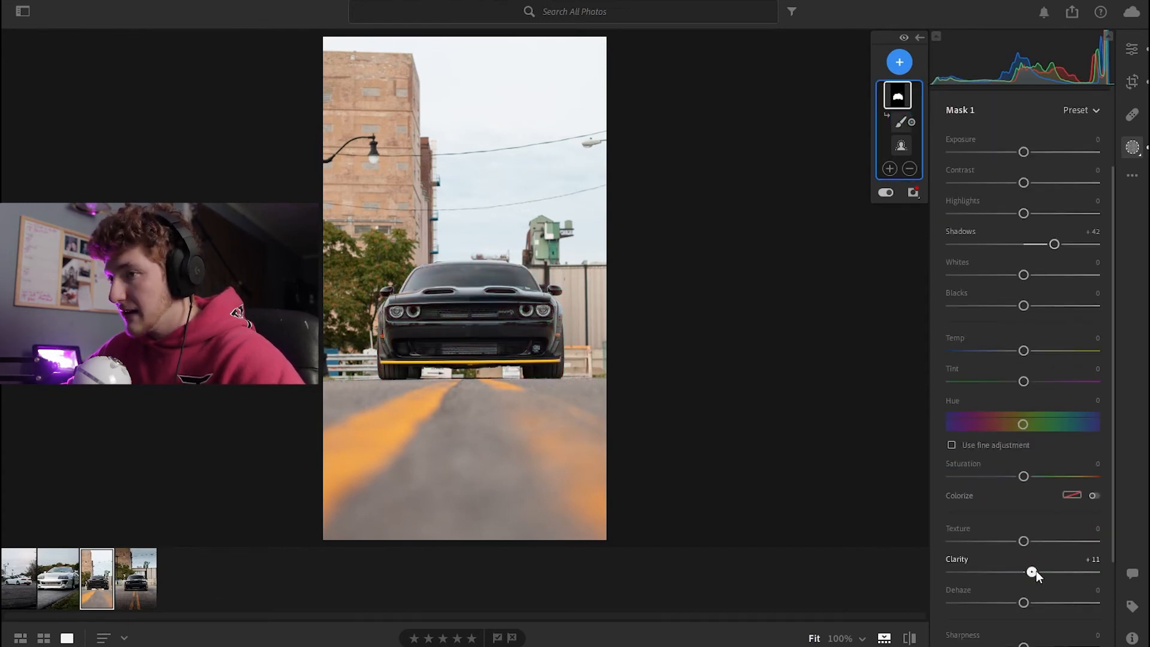
scroll(1010, 400, "up", 3)
left_click_drag(1023, 266, 1019, 267)
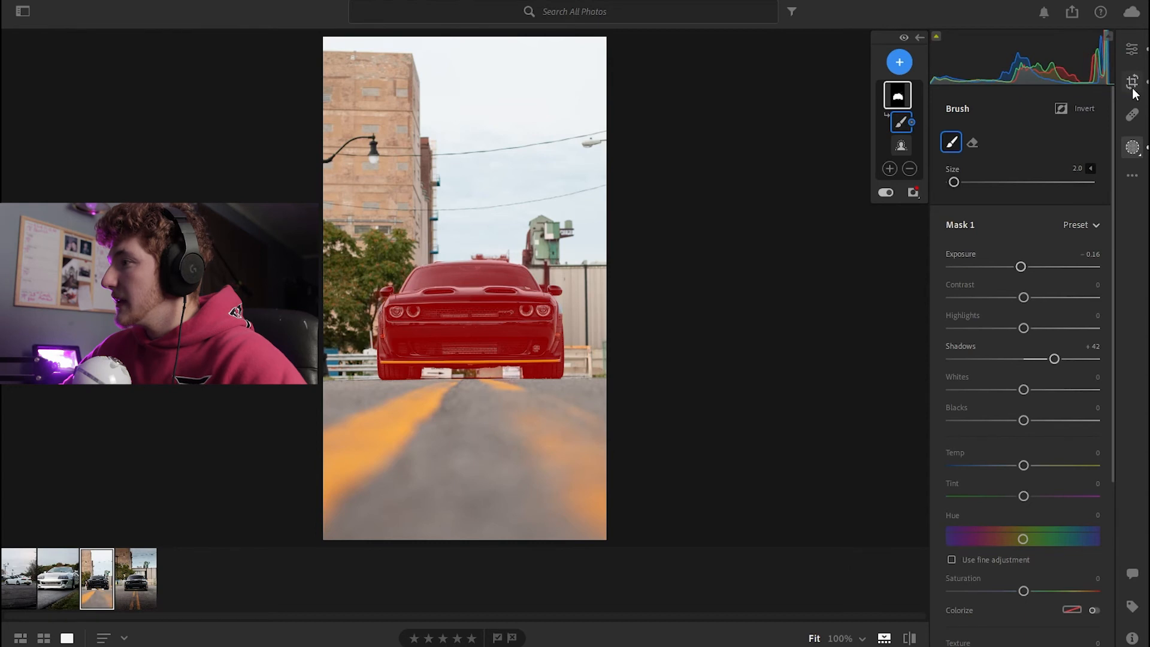
Add a linear gradient from the bottom of the photo up to the car with exposure -1.48 and clarity +92
left_click(899, 62)
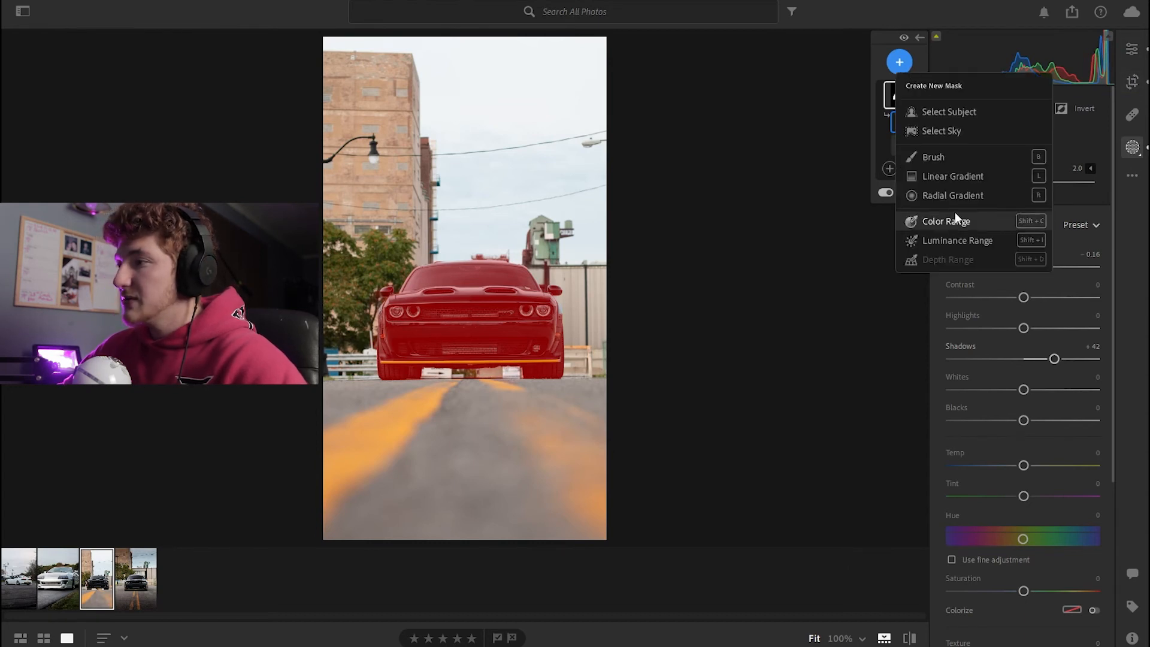
left_click(949, 177)
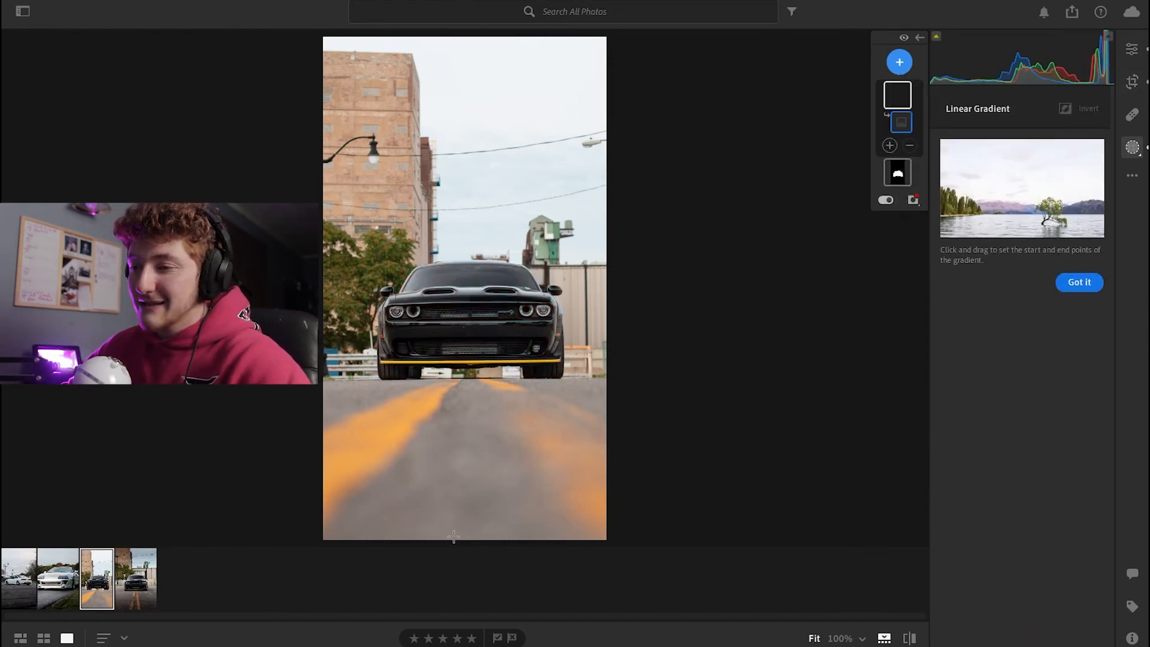
left_click_drag(462, 539, 459, 331)
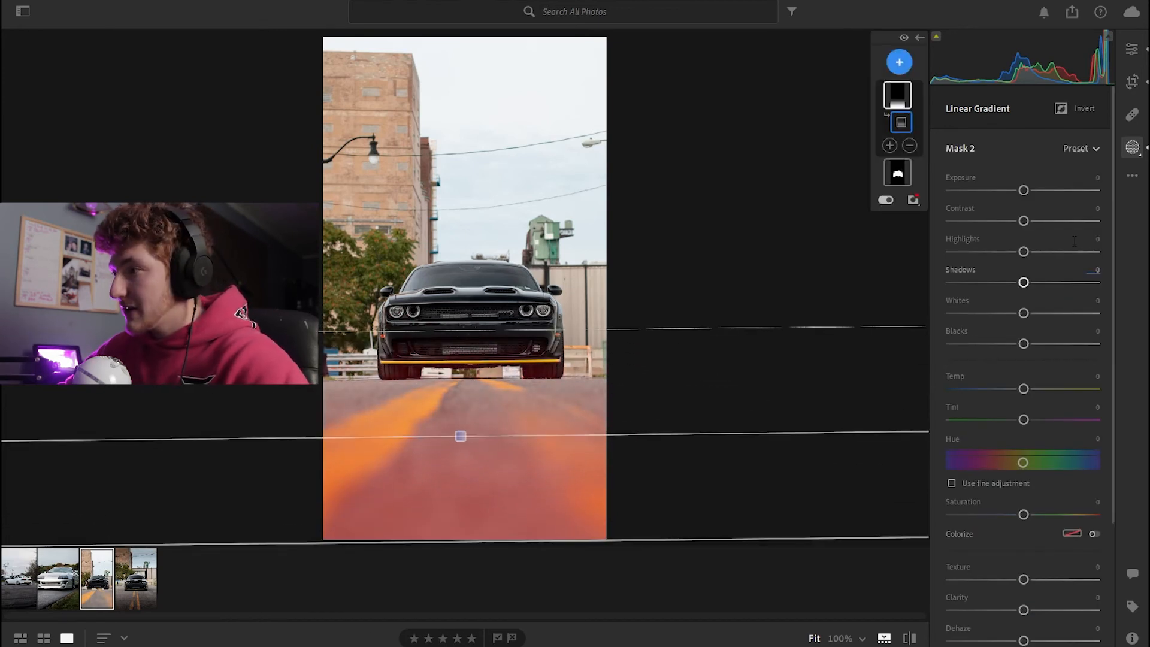
left_click_drag(1023, 190, 996, 190)
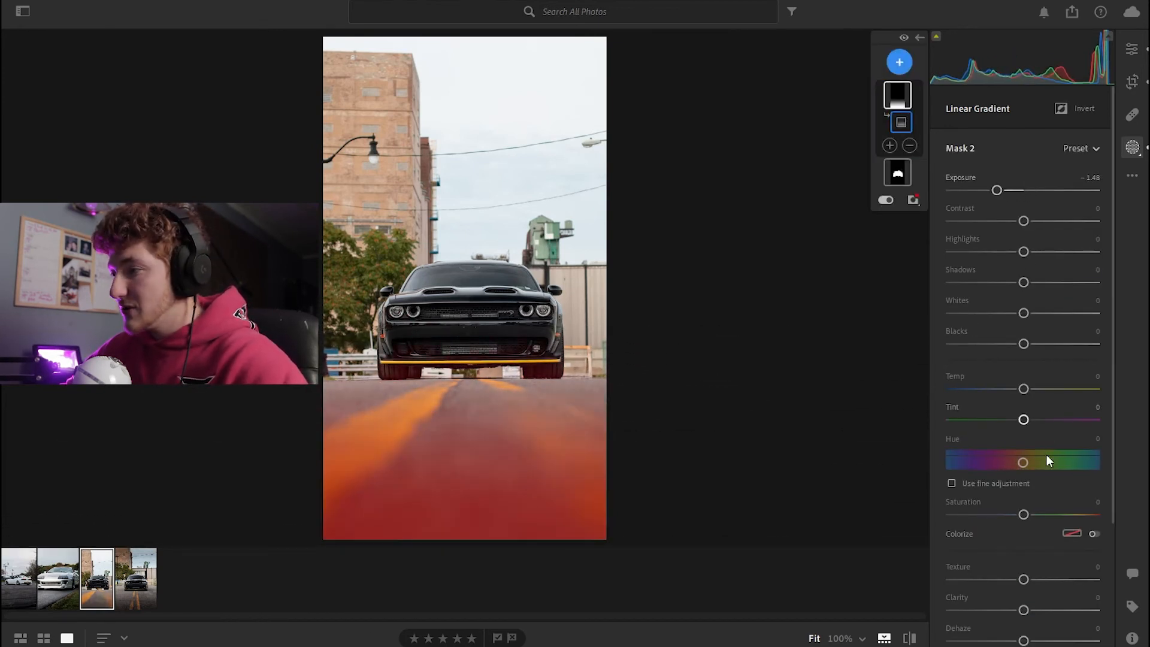
left_click_drag(1023, 610, 1076, 610)
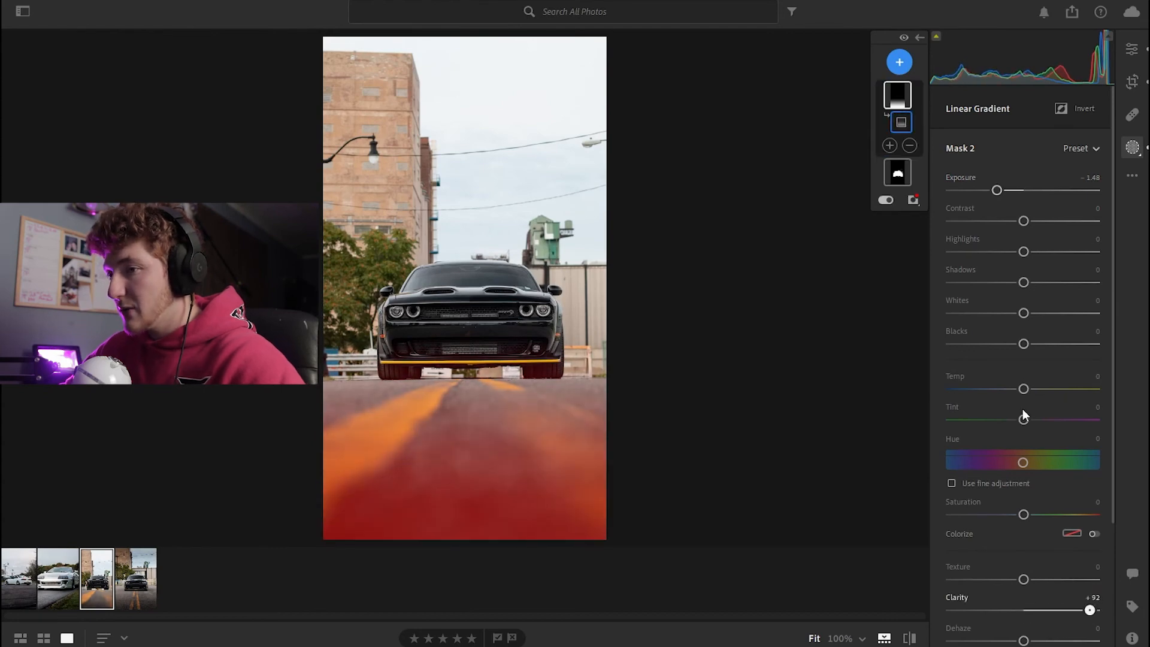